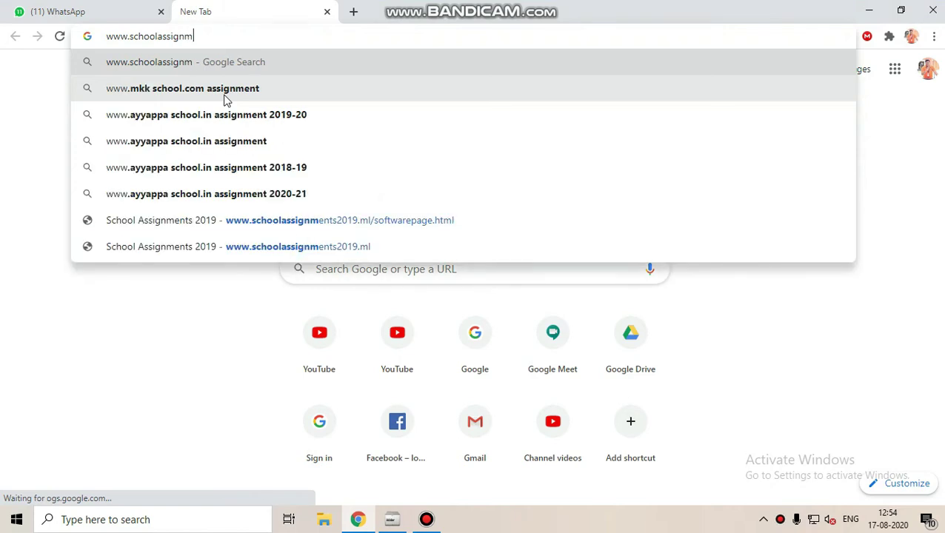
type("9.ml")
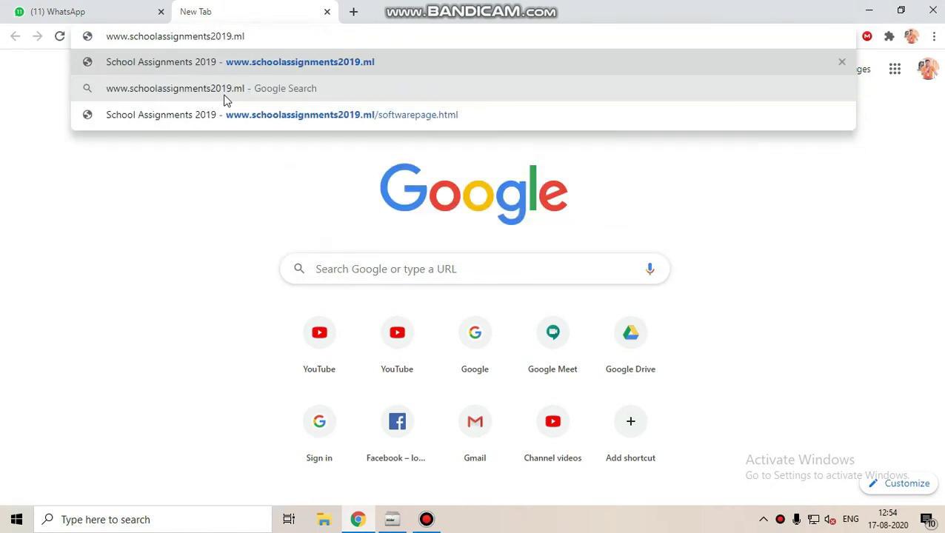
key("Return")
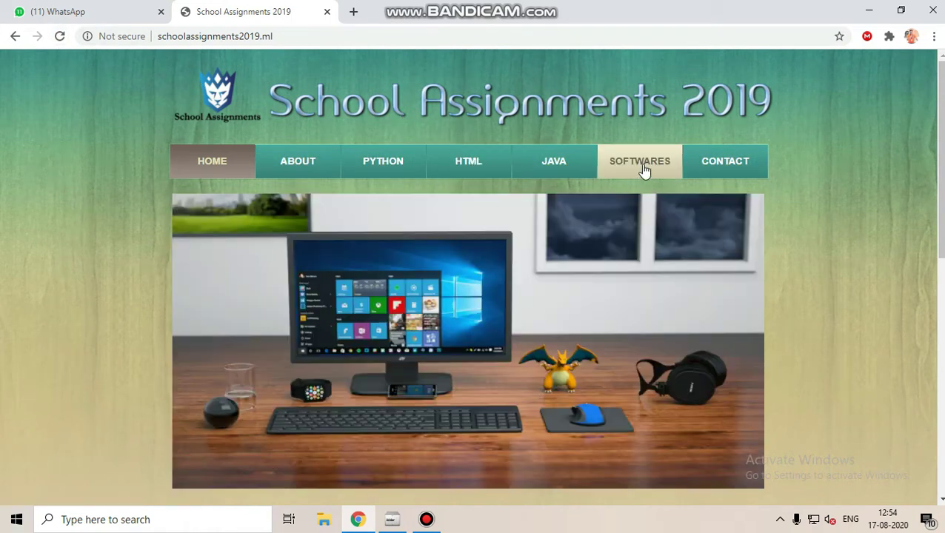
left_click(644, 171)
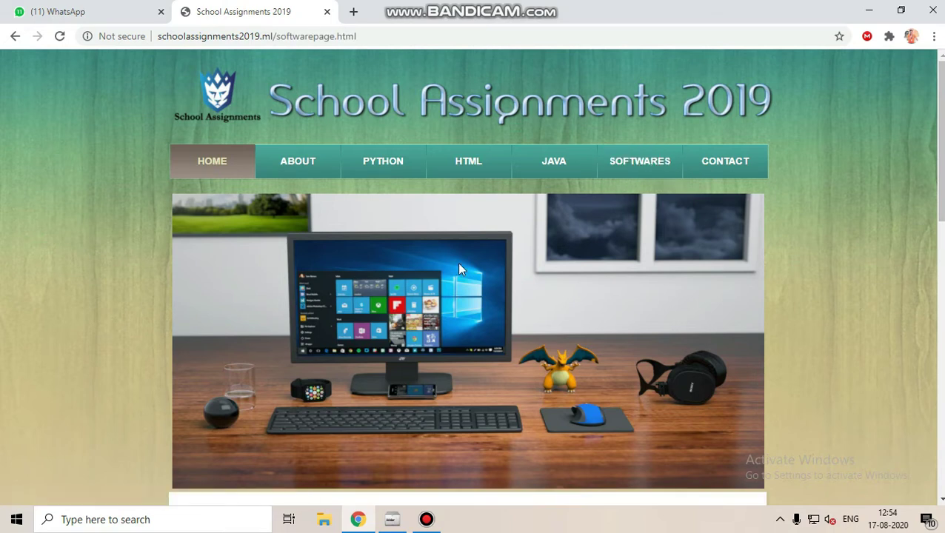
Download adobe flash8.zip from the Adobe Flash 8 entry in the software table, accepting the download without a virus scan.
scroll(467, 264, "down", 4)
scroll(479, 273, "down", 3)
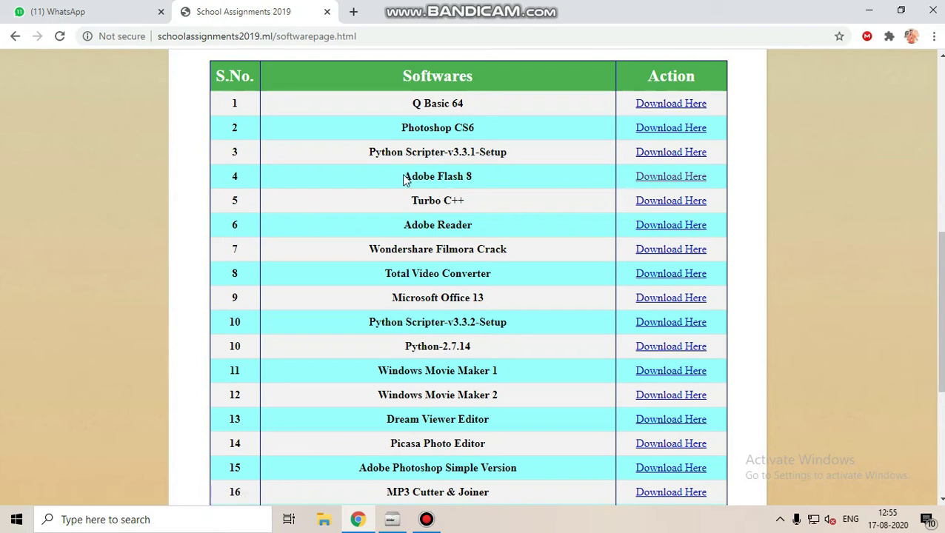
left_click(680, 183)
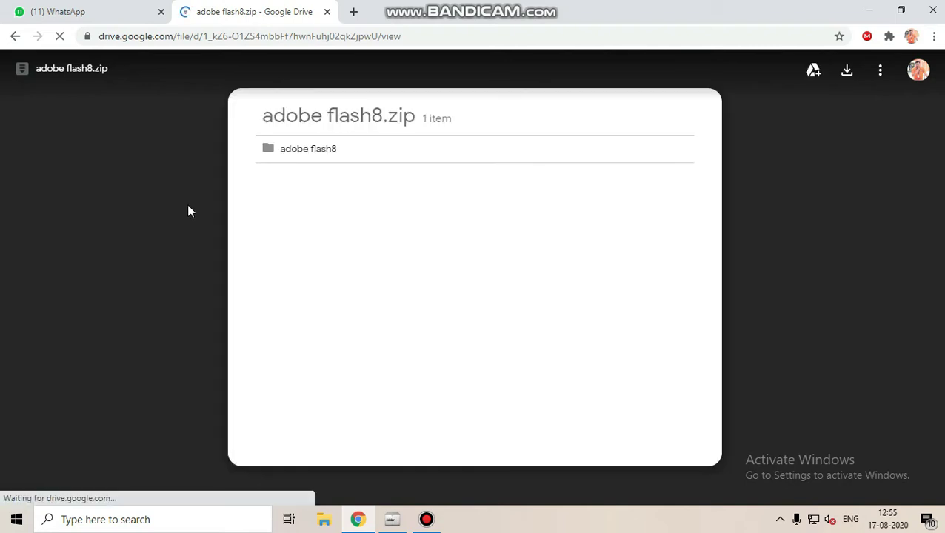
left_click(846, 70)
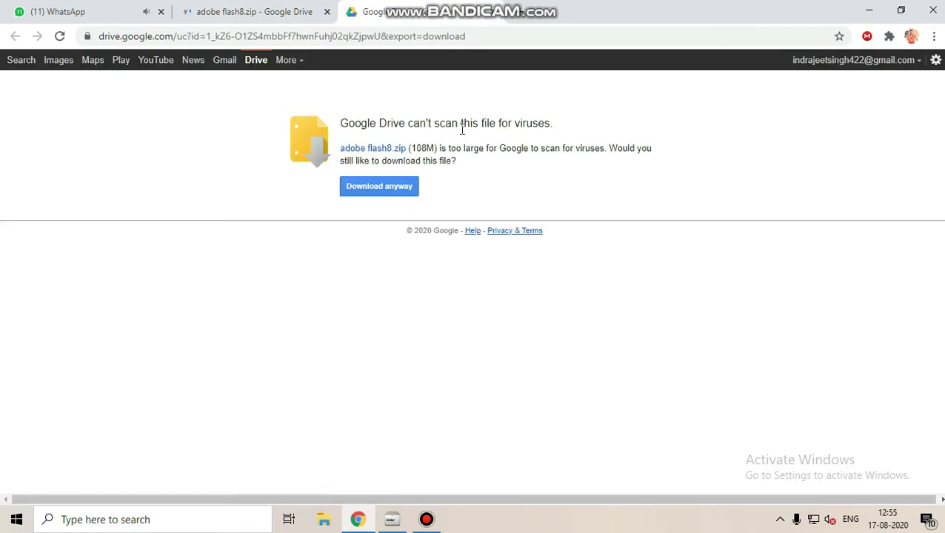
left_click(390, 188)
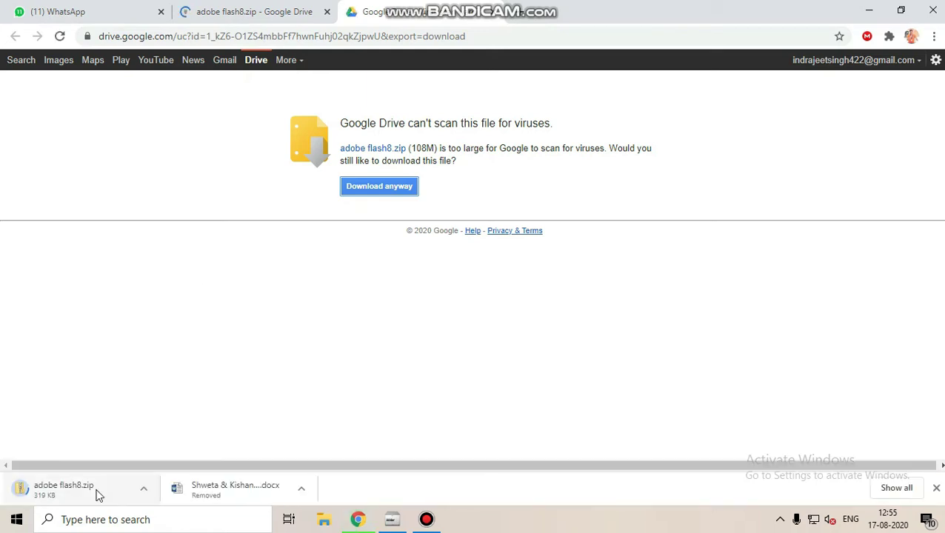
Show the browser's full downloads list and close the two Google Drive pages.
left_click(896, 488)
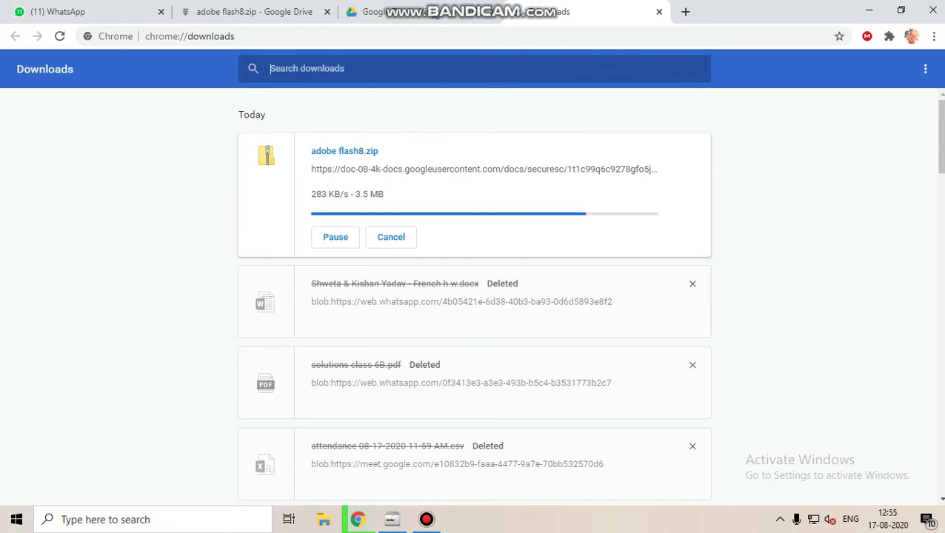
left_click(467, 12)
left_click(495, 11)
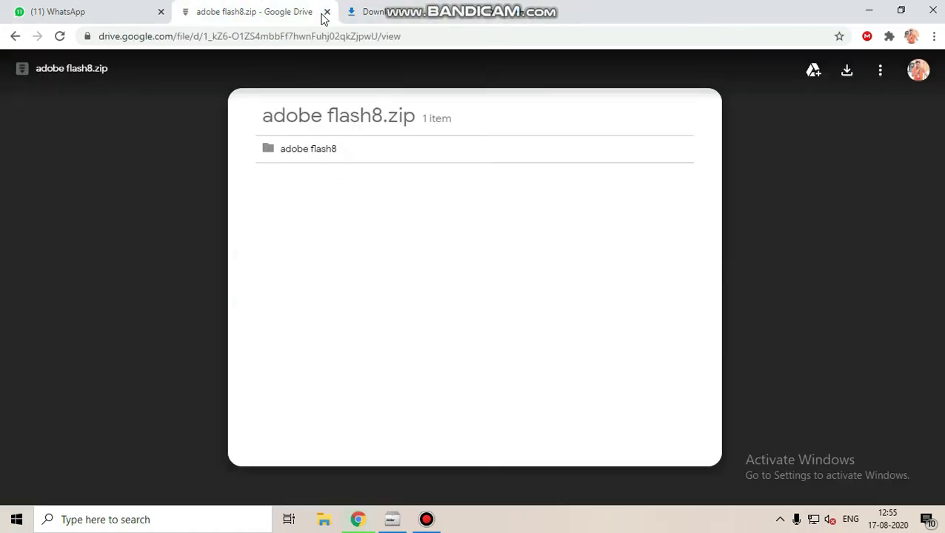
left_click(325, 12)
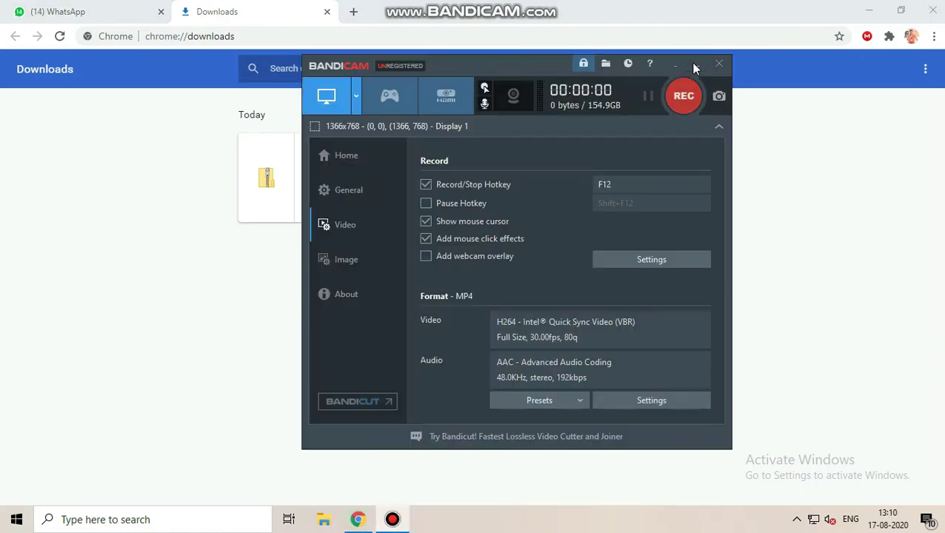
Show the downloaded adobe flash8.zip in its folder and extract it into an adobe flash8 folder with WinRAR.
left_click(696, 65)
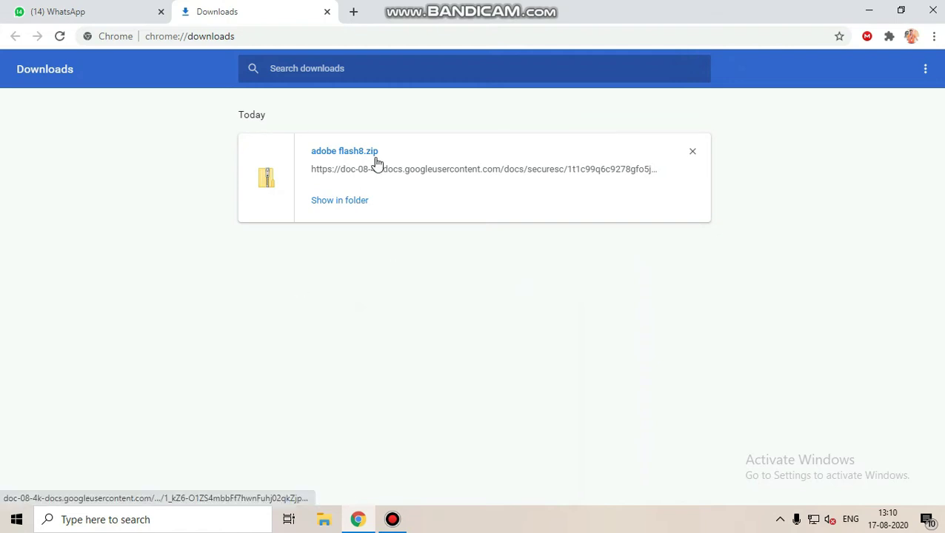
left_click(360, 207)
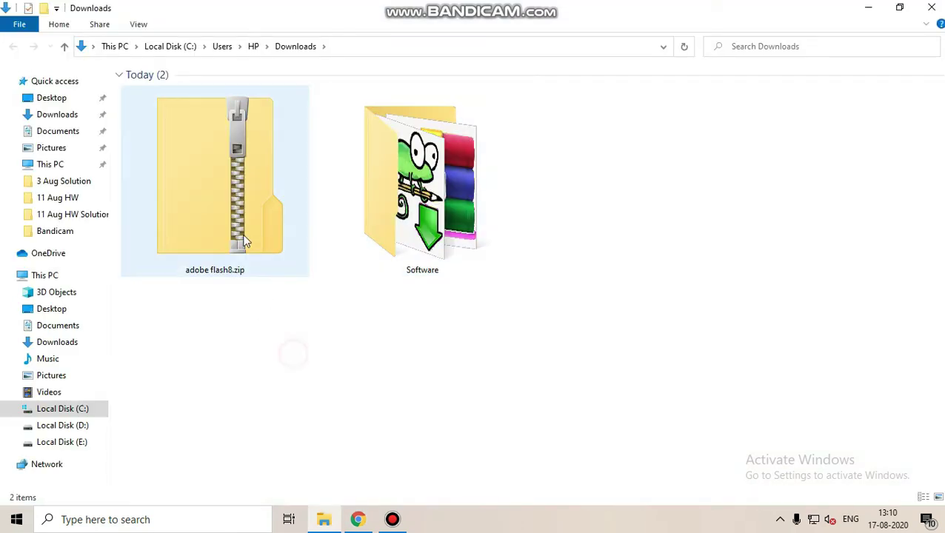
right_click(242, 213)
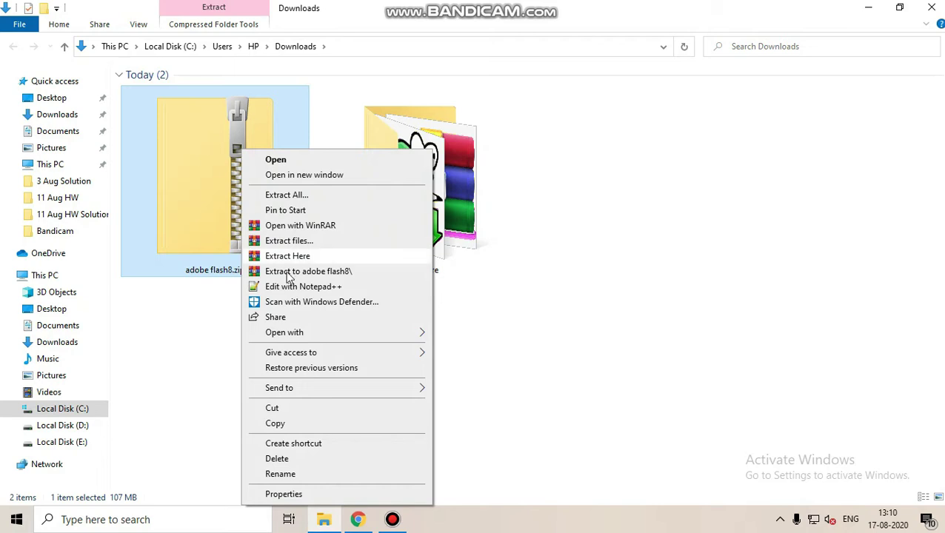
left_click(332, 274)
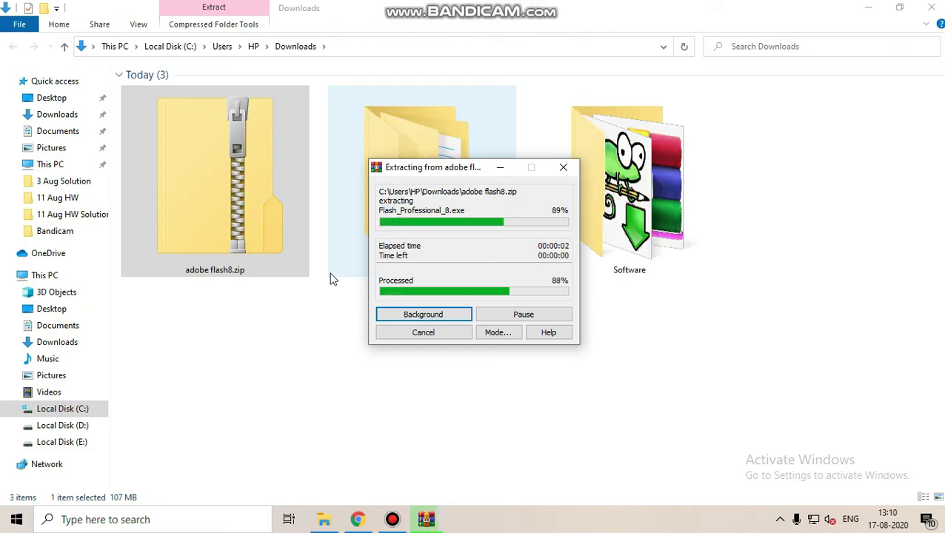
left_click(388, 345)
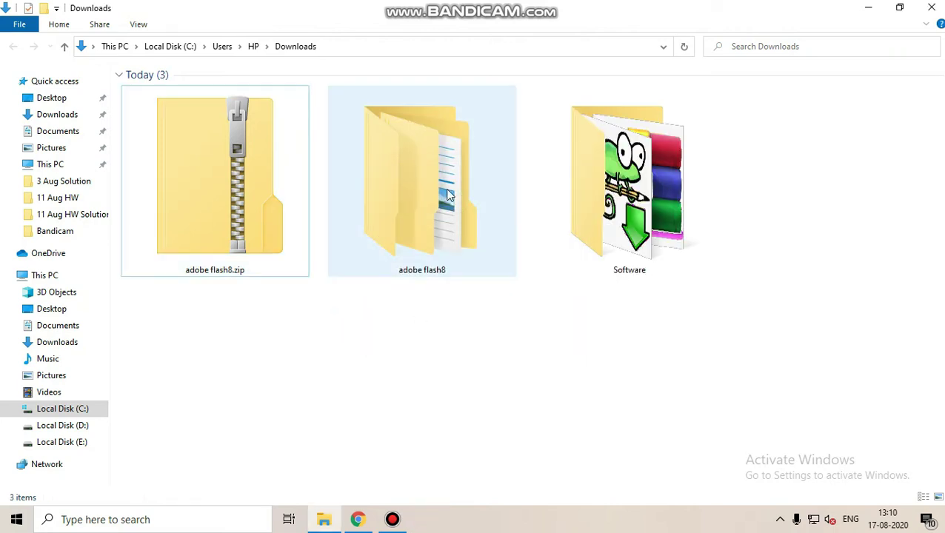
Run Flash_Professional_8.exe from the inner adobe flash8 folder and allow all existing setup files to be overwritten.
double_click(416, 178)
left_click(175, 94)
double_click(175, 94)
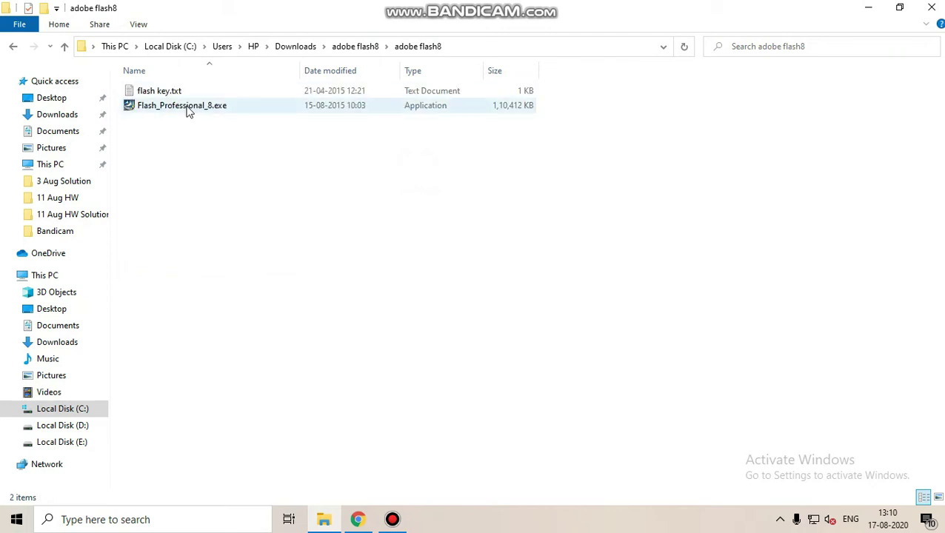
double_click(187, 109)
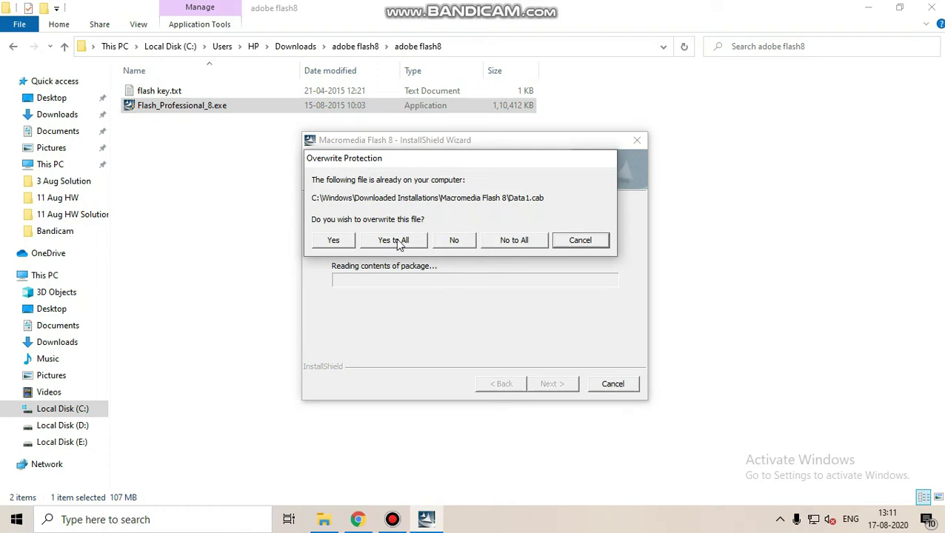
left_click(397, 240)
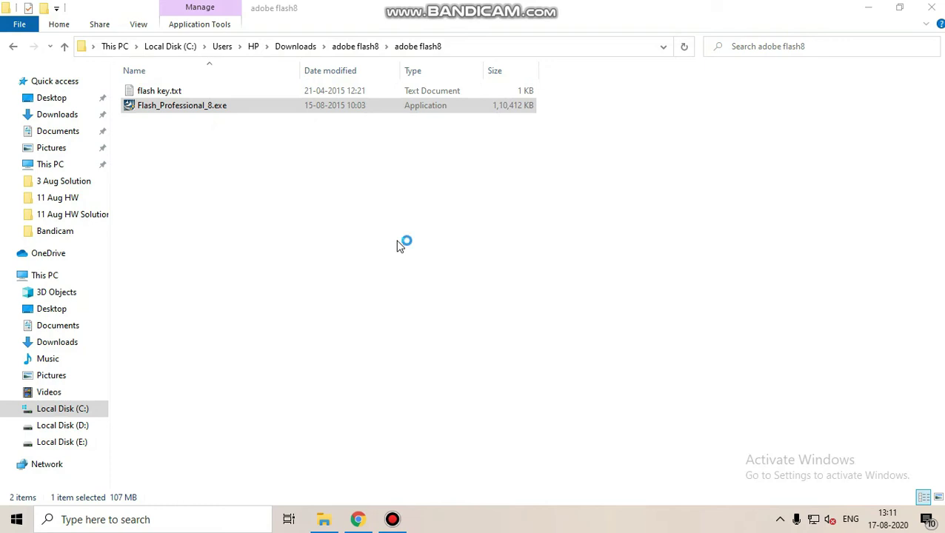
Open flash key.txt, select the serial key in it, and close the file.
left_click(172, 90)
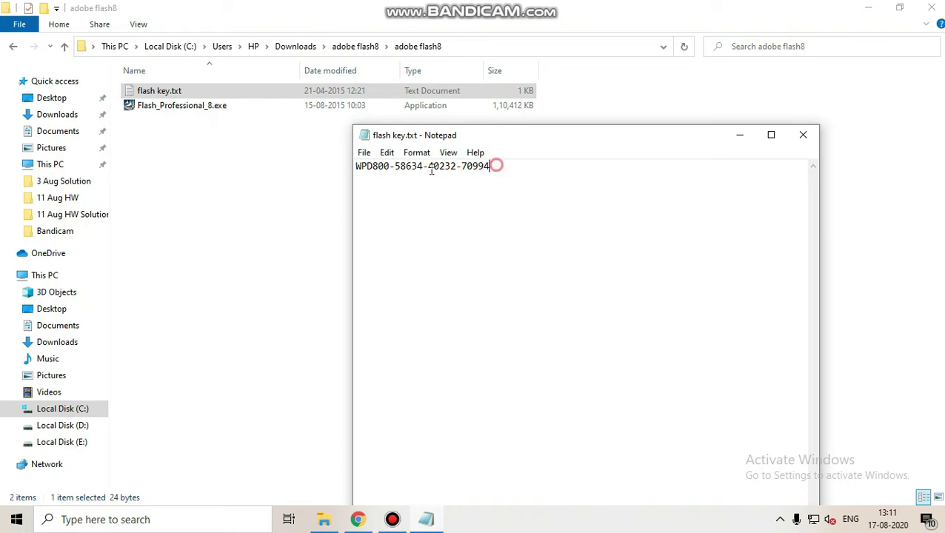
left_click_drag(495, 166, 344, 164)
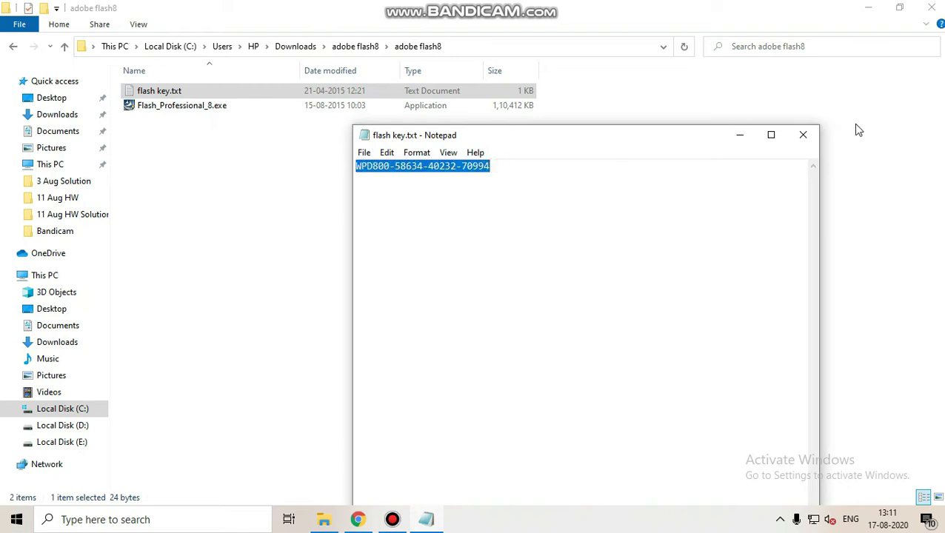
left_click(805, 135)
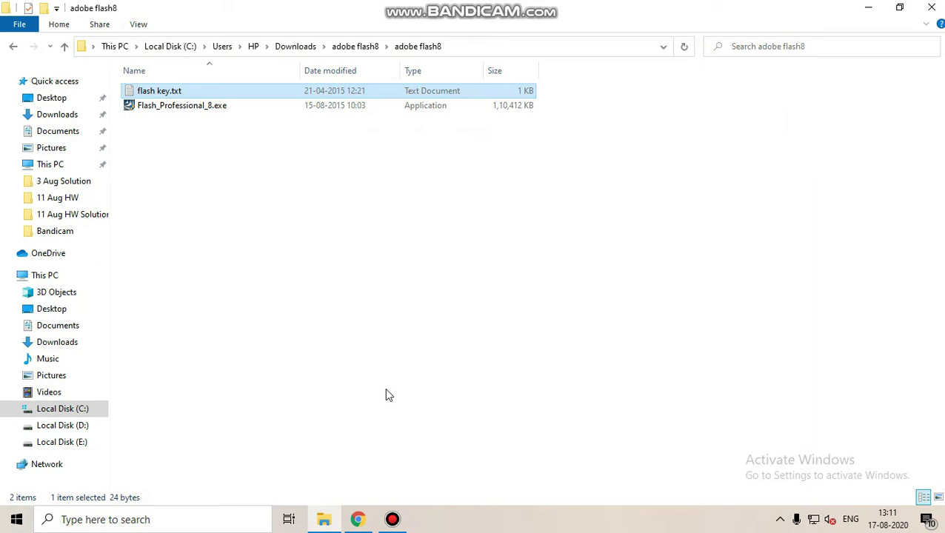
Minimize the open windows, launch Macromedia Flash 8 from the desktop, and advance its InstallShield wizard past the welcome page.
left_click(869, 7)
left_click(869, 9)
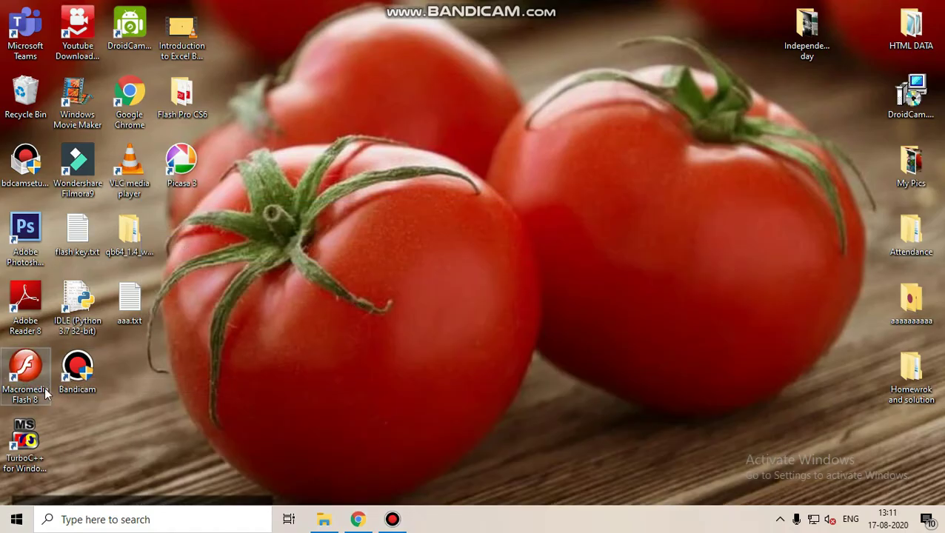
left_click(28, 373)
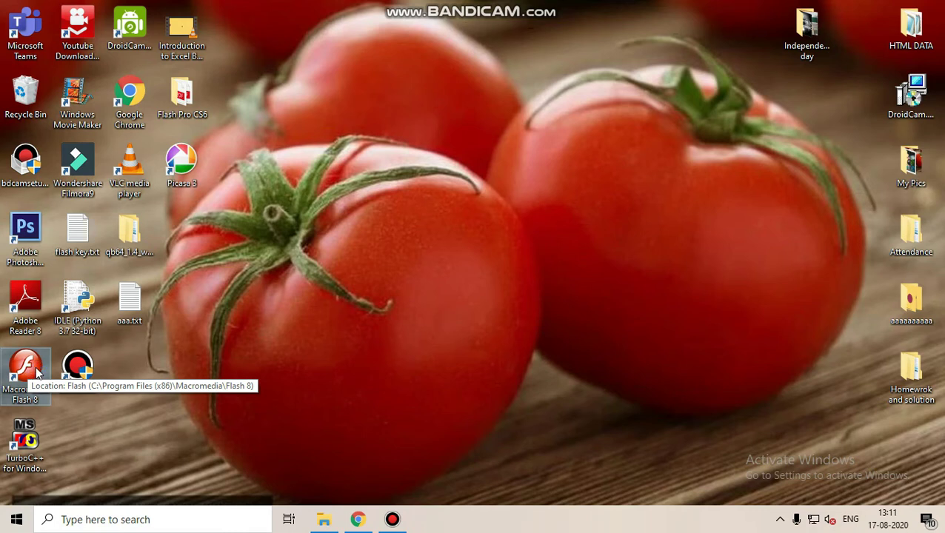
double_click(38, 373)
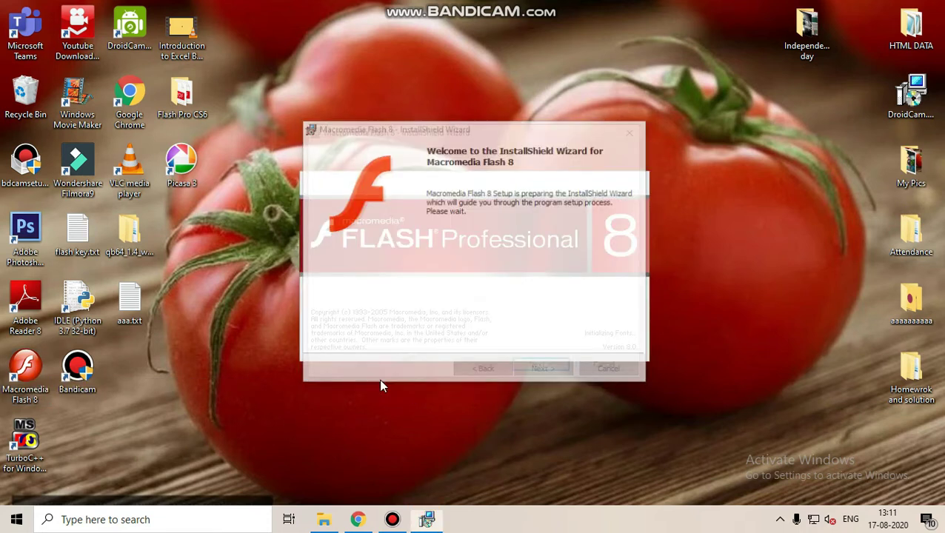
left_click(559, 371)
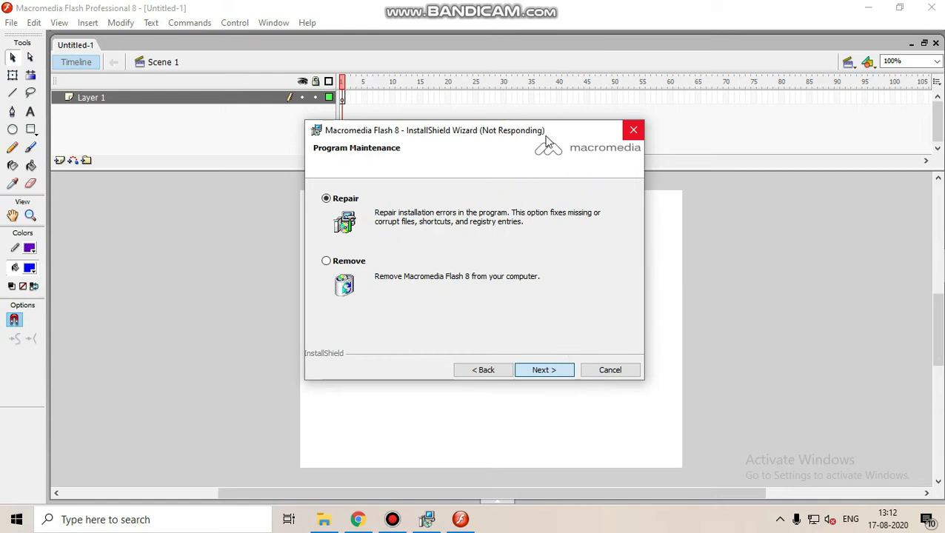
Move the InstallShield wizard clear of the stage, and briefly show the document properties before hiding them again.
left_click_drag(572, 129, 836, 502)
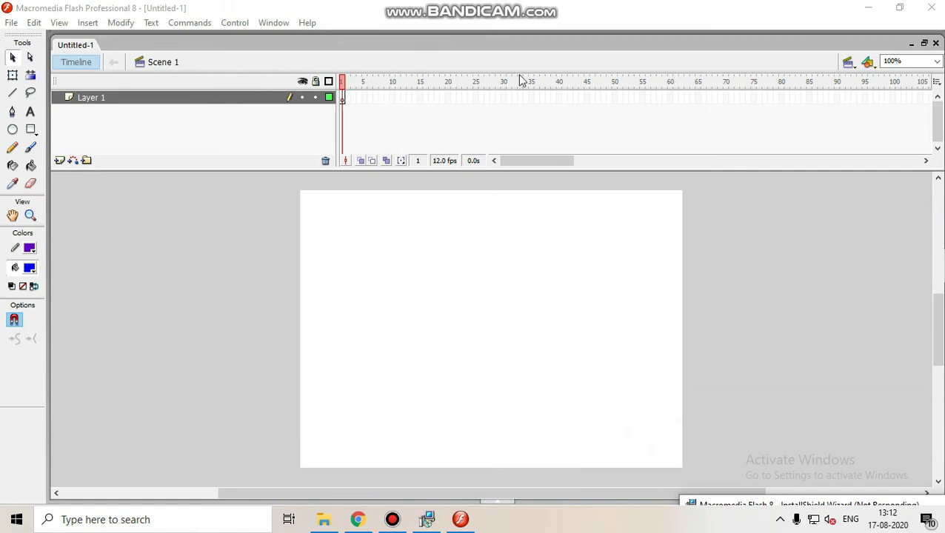
left_click(494, 505)
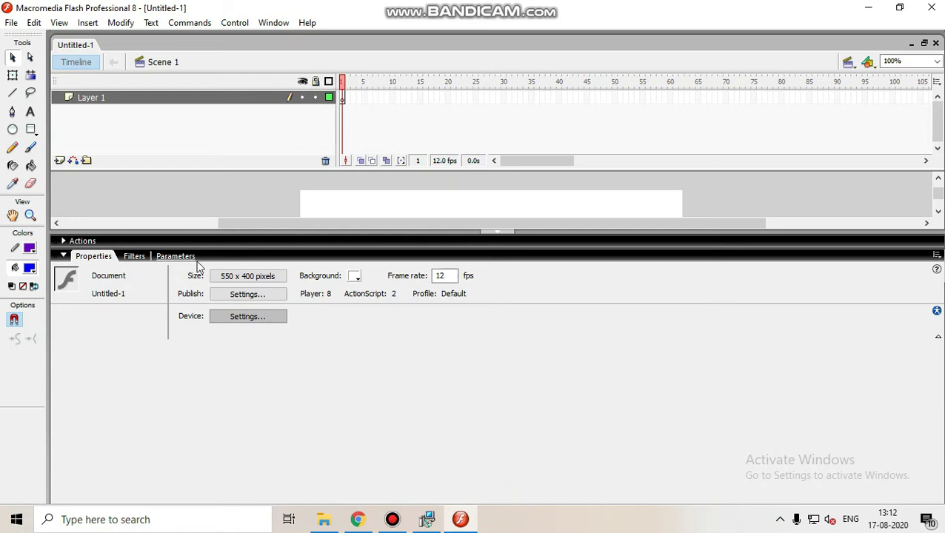
left_click(493, 232)
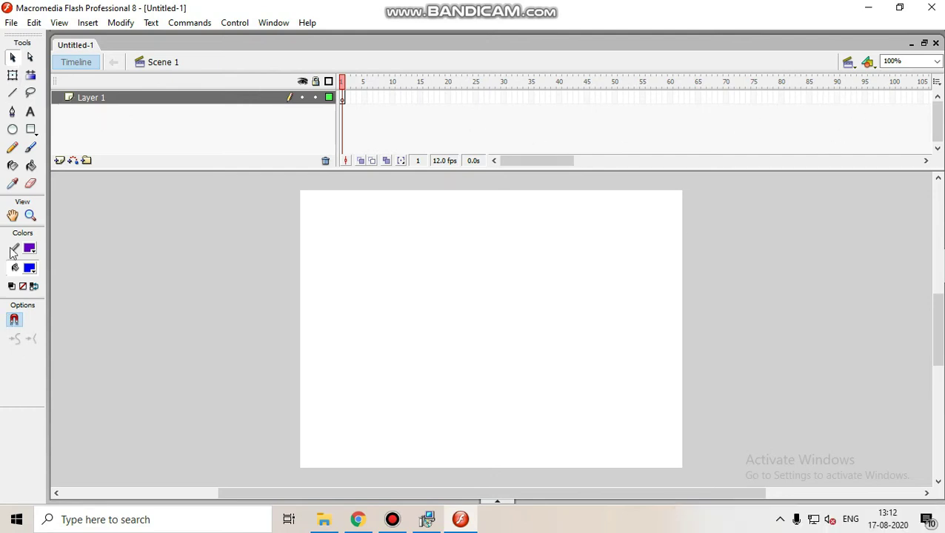
Draw a four-segment zigzag across the stage and a rectangle below it with the Line tool.
left_click(13, 94)
mouse_move(343, 302)
left_mouse_down()
mouse_move(443, 244)
mouse_move(538, 297)
mouse_move(607, 247)
mouse_move(682, 300)
left_mouse_up()
mouse_move(409, 325)
left_mouse_down()
mouse_move(534, 326)
mouse_move(542, 358)
mouse_move(541, 326)
left_mouse_up()
left_click_drag(409, 325, 410, 382)
left_click_drag(542, 326, 546, 381)
left_click_drag(409, 379, 546, 382)
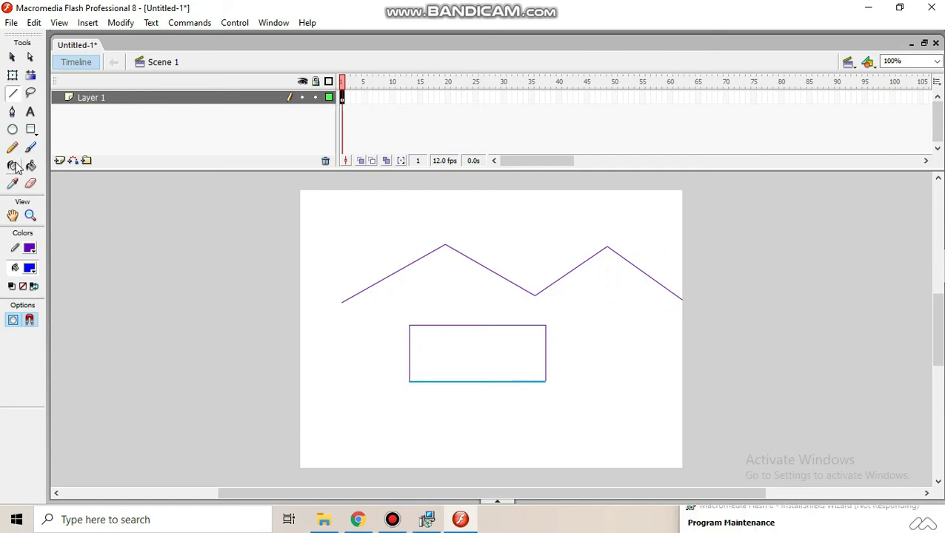
With the Pen tool, draw a small closed blue-filled shape above the zigzag's left end and an open curve beside it.
left_click(12, 113)
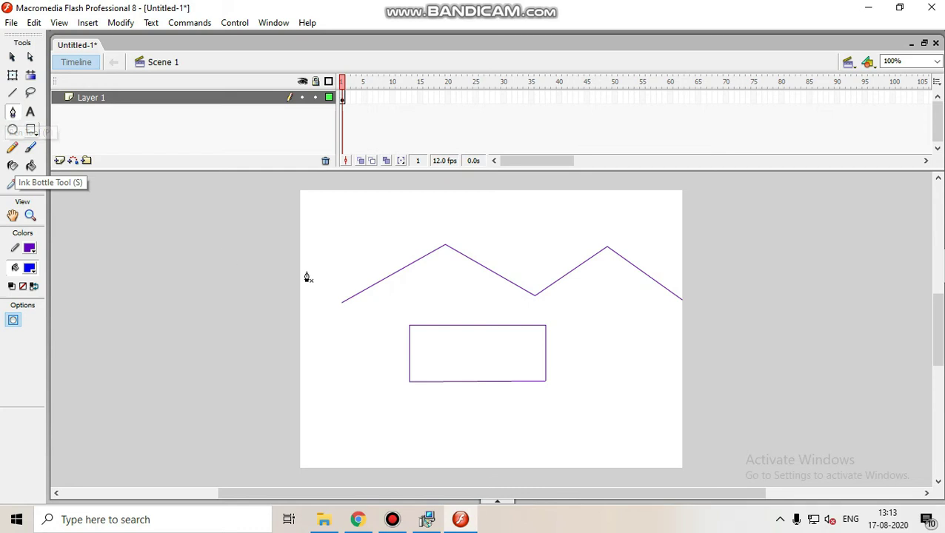
mouse_move(354, 232)
left_mouse_down()
mouse_move(353, 255)
mouse_move(322, 232)
mouse_move(367, 245)
mouse_move(359, 295)
mouse_move(334, 276)
mouse_move(318, 218)
mouse_move(331, 204)
mouse_move(367, 216)
left_mouse_up()
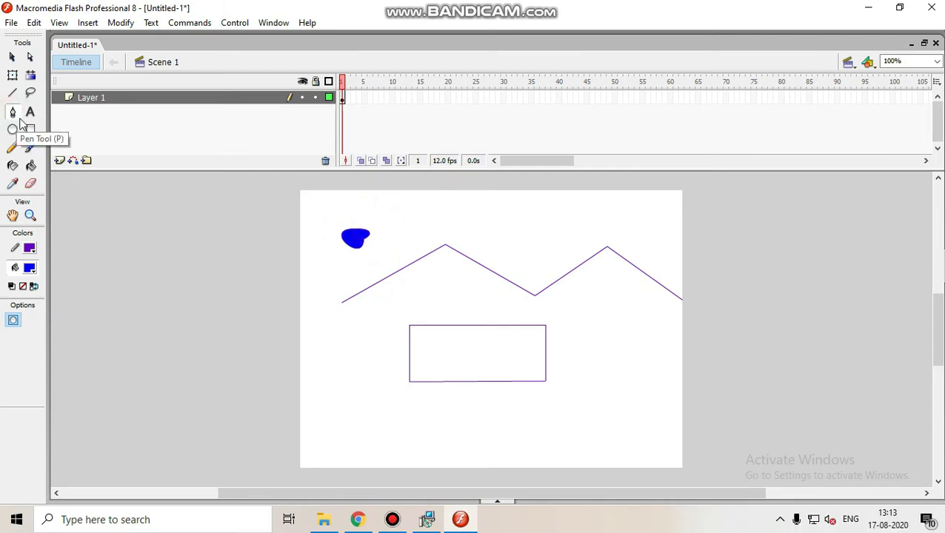
left_click_drag(437, 234, 354, 213)
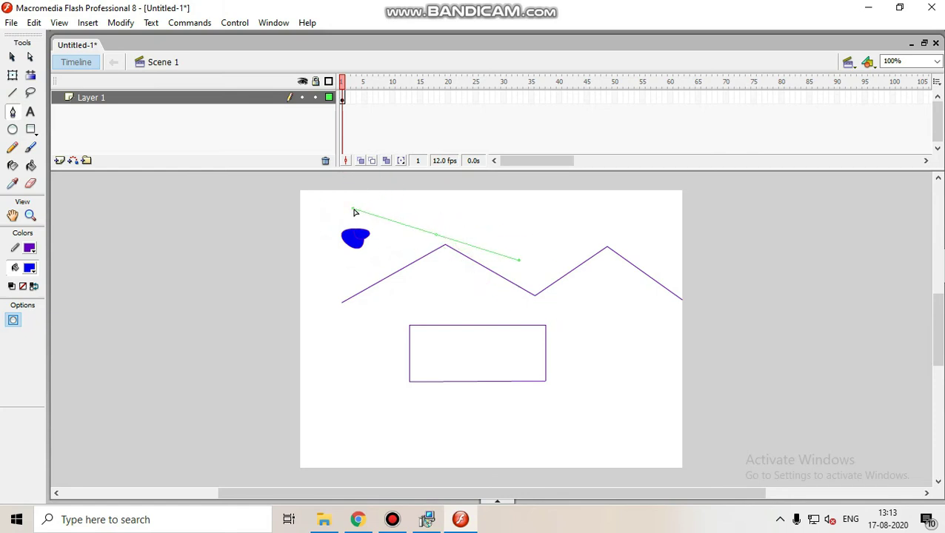
left_click_drag(376, 313, 418, 318)
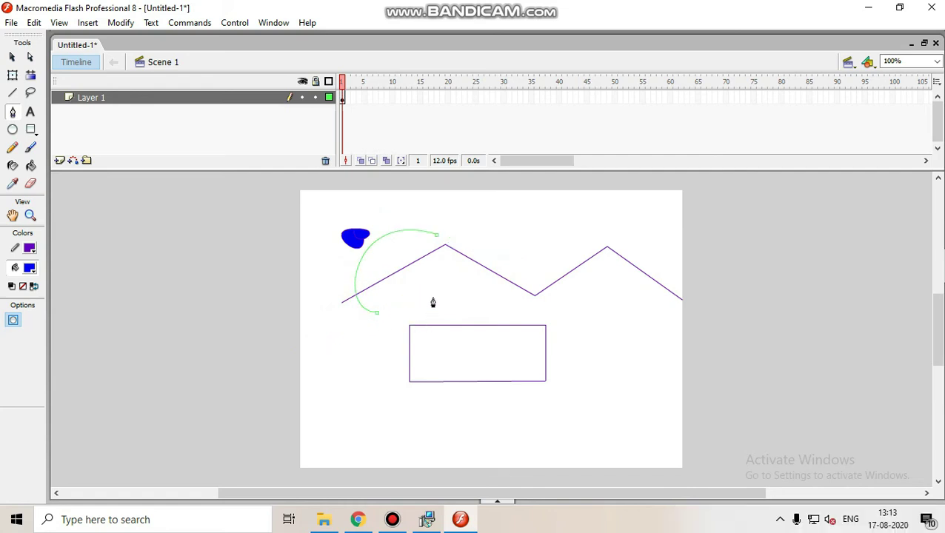
right_click(514, 295)
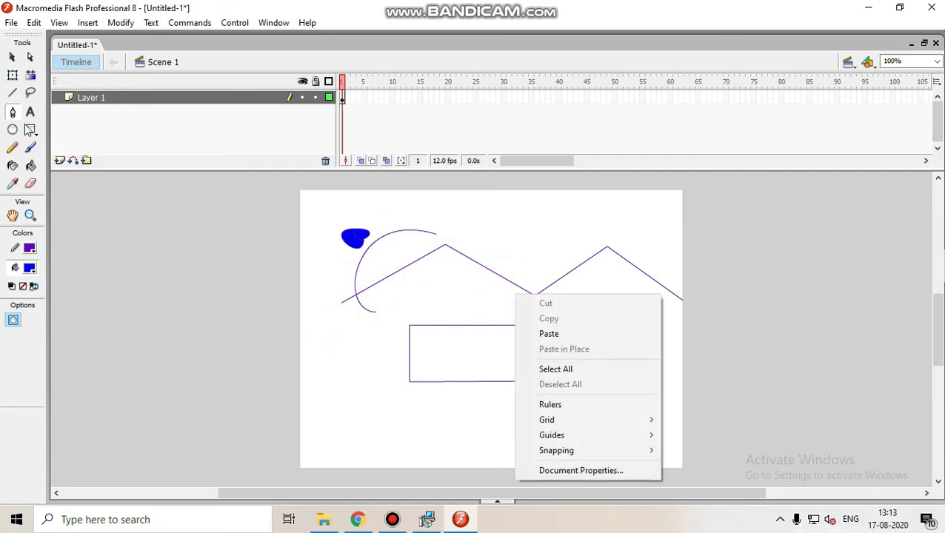
Draw a freehand wavy closed outline over the zigzag and rectangle with the Pencil tool, and scribble thick blue Brush strokes across the stage.
left_click(17, 147)
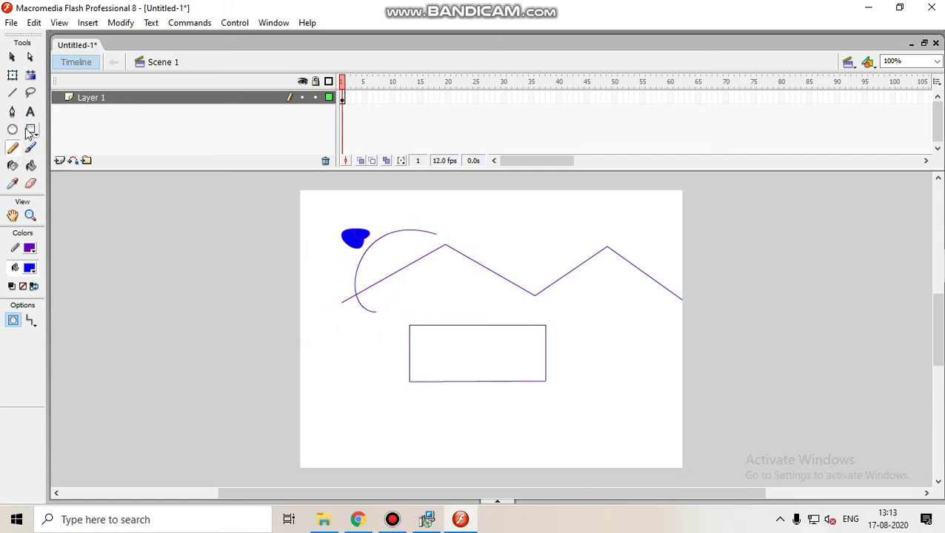
mouse_move(499, 254)
left_mouse_down()
mouse_move(519, 232)
mouse_move(532, 247)
left_mouse_up()
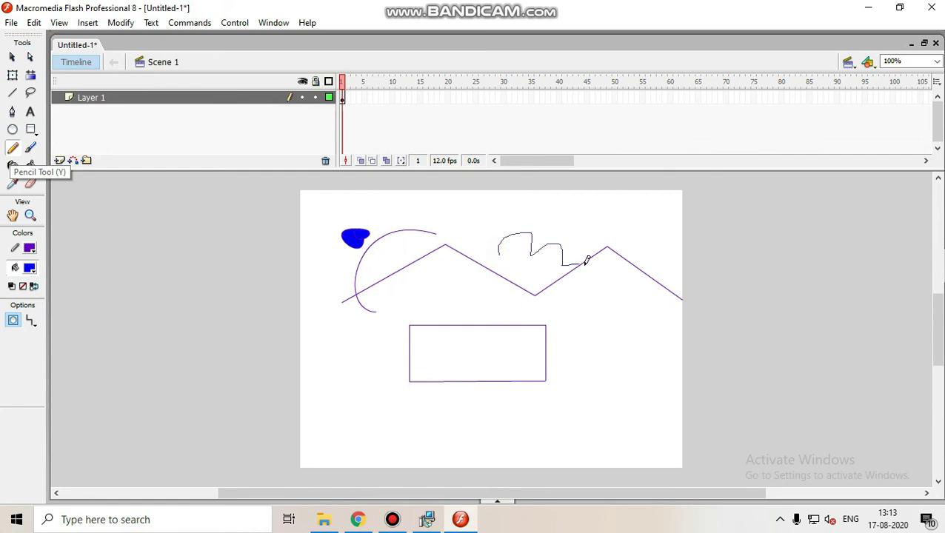
mouse_move(595, 296)
left_mouse_down()
mouse_move(586, 365)
mouse_move(540, 403)
mouse_move(526, 377)
mouse_move(463, 368)
mouse_move(470, 348)
mouse_move(457, 306)
mouse_move(474, 303)
mouse_move(500, 247)
left_mouse_up()
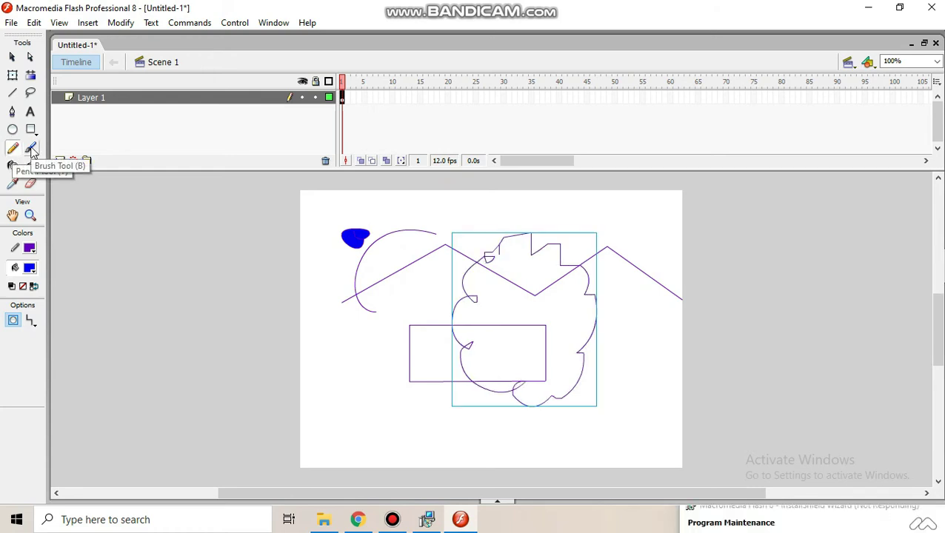
left_click(31, 149)
mouse_move(320, 280)
left_mouse_down()
mouse_move(407, 259)
mouse_move(536, 292)
mouse_move(462, 348)
mouse_move(482, 272)
mouse_move(389, 309)
mouse_move(475, 417)
mouse_move(618, 294)
mouse_move(495, 219)
mouse_move(337, 263)
mouse_move(427, 448)
mouse_move(634, 326)
mouse_move(584, 251)
mouse_move(512, 343)
mouse_move(706, 269)
mouse_move(561, 315)
mouse_move(573, 284)
mouse_move(488, 355)
mouse_move(597, 275)
left_mouse_up()
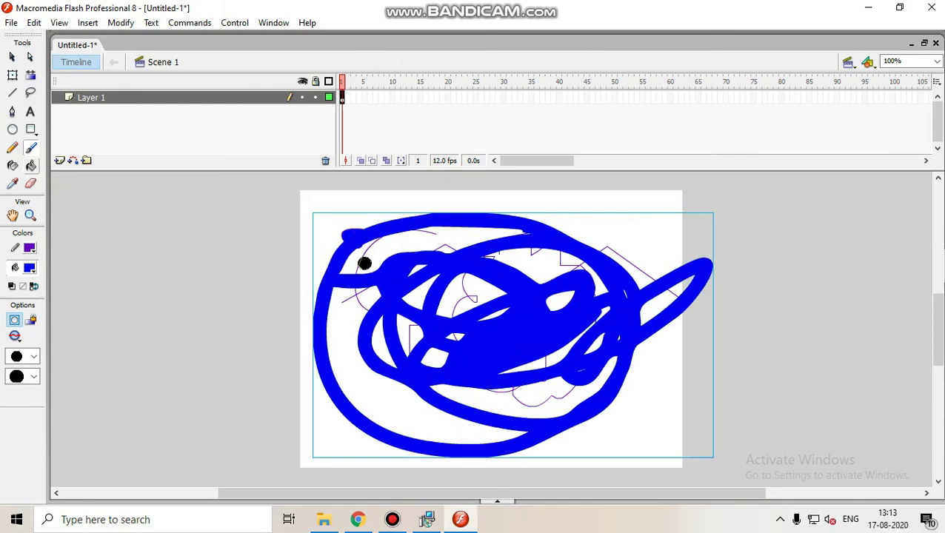
Erase most of the scribbled artwork with the Eraser tool, and draw a blue-filled oval on the left half of the stage.
left_click(30, 183)
mouse_move(316, 272)
left_mouse_down()
mouse_move(337, 296)
mouse_move(726, 263)
mouse_move(325, 354)
mouse_move(612, 337)
mouse_move(482, 287)
mouse_move(80, 288)
mouse_move(540, 274)
mouse_move(450, 354)
mouse_move(460, 365)
mouse_move(660, 390)
mouse_move(451, 341)
left_mouse_up()
left_click(13, 130)
left_click_drag(347, 260, 462, 391)
Pan the stage with the Hand tool, and zoom in on the blue oval to 2000% and back out to 125%.
left_click(12, 215)
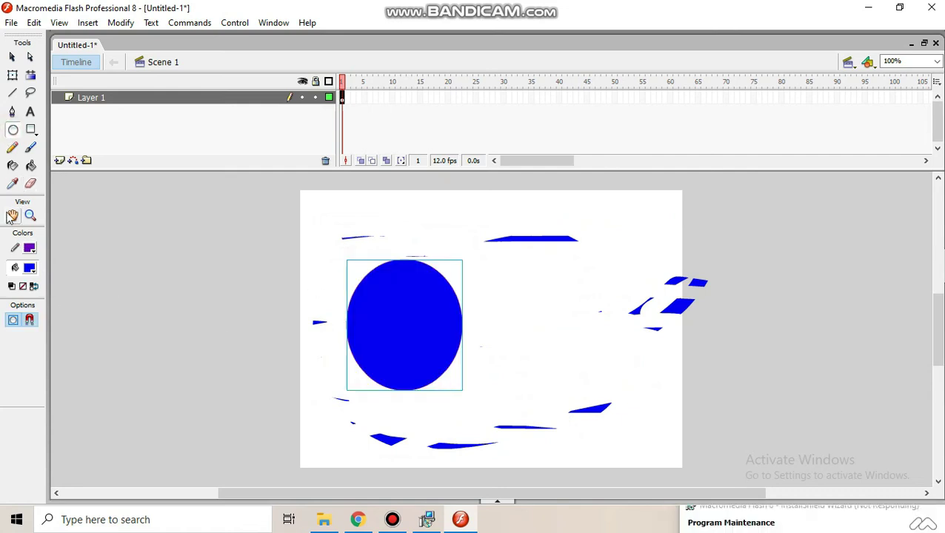
left_click_drag(386, 324, 371, 354)
left_click_drag(305, 333, 329, 320)
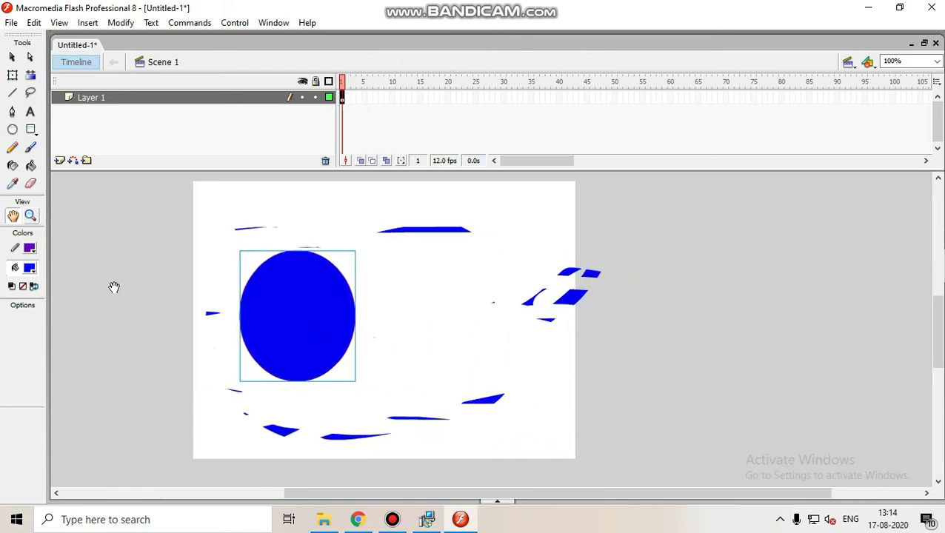
left_click(30, 215)
left_click(293, 304)
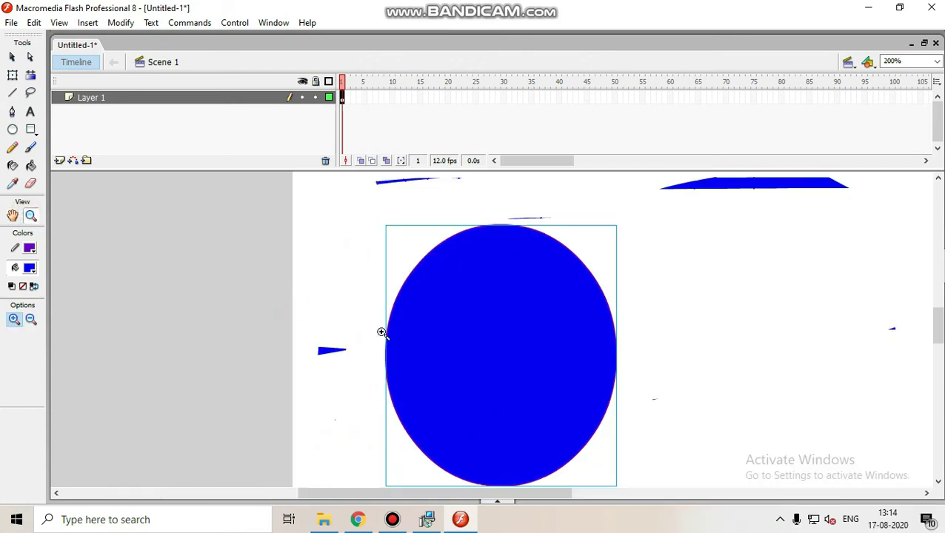
left_click(500, 343)
left_click(500, 344)
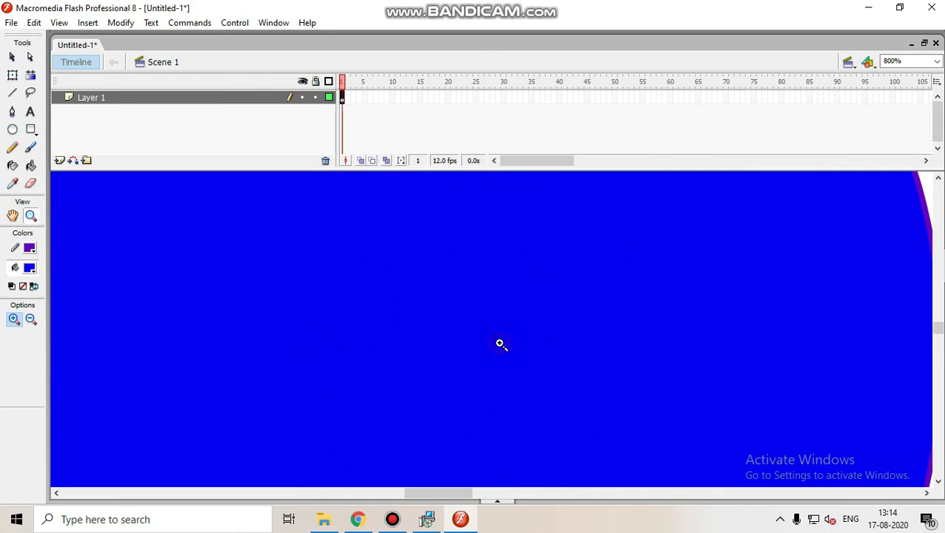
left_click(500, 344)
left_click(501, 344)
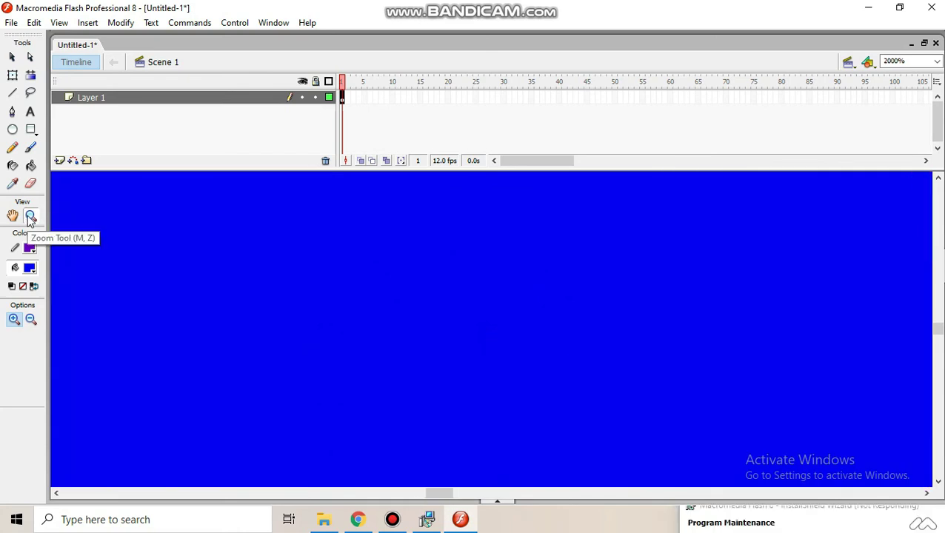
left_click(28, 321)
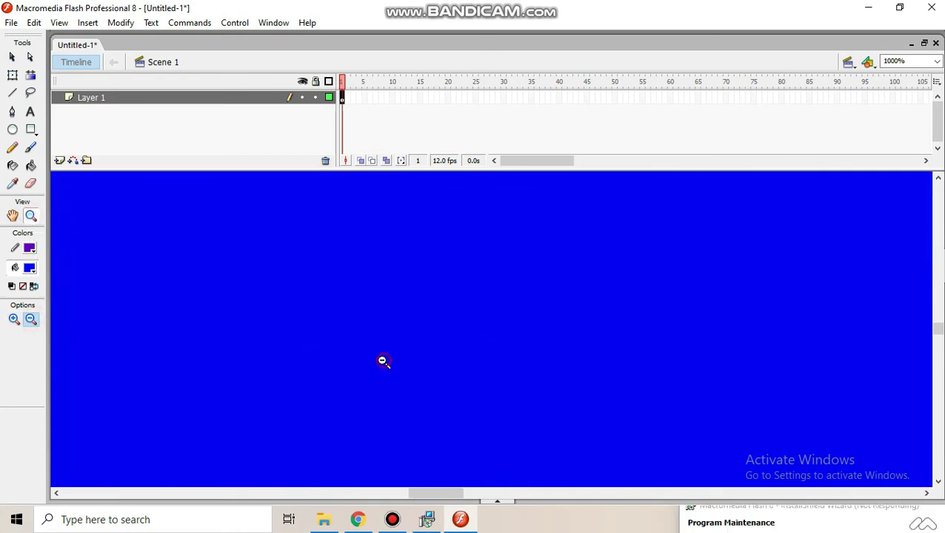
left_click(383, 361)
left_click(383, 360)
left_click(511, 334)
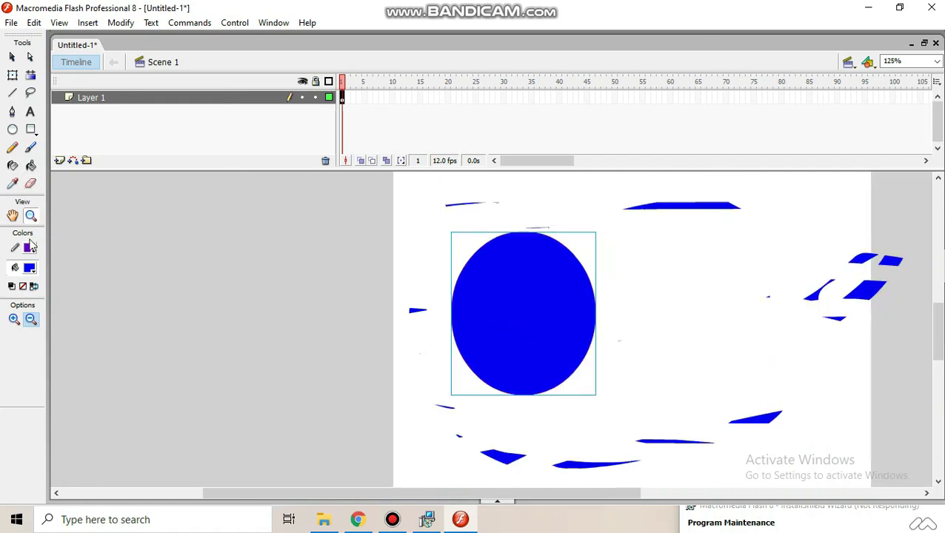
Draw a large rectangle over the oval with the Rectangle tool, and set its fill color to light green.
left_click(34, 131)
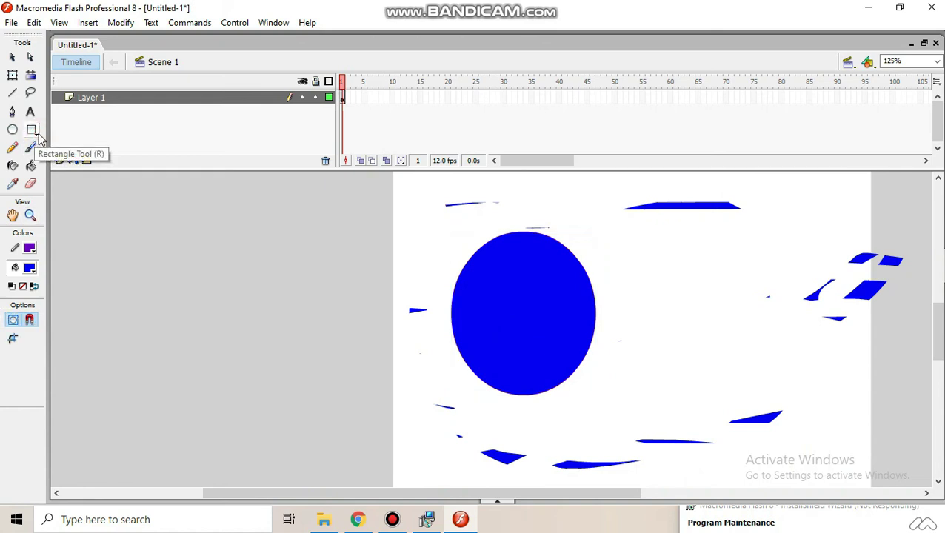
left_click_drag(420, 245, 685, 428)
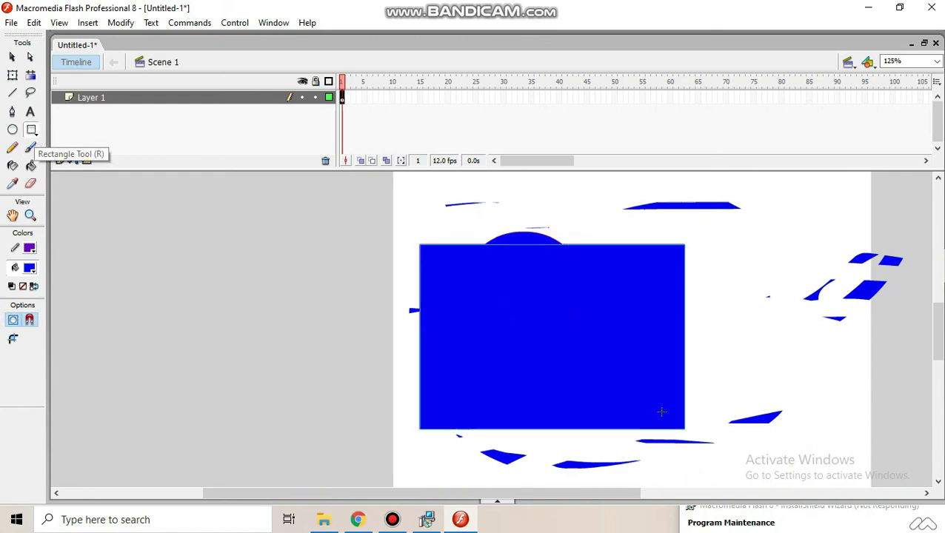
left_click(32, 272)
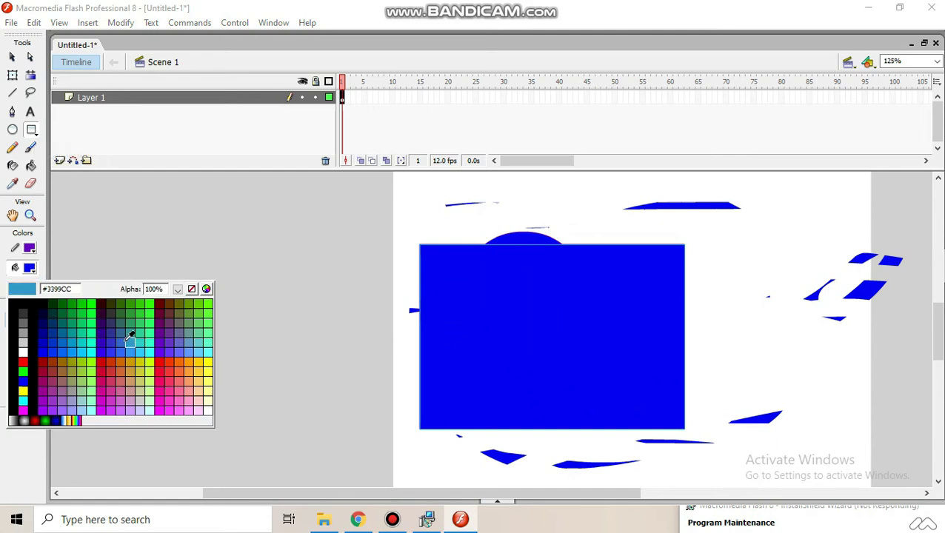
left_click(151, 332)
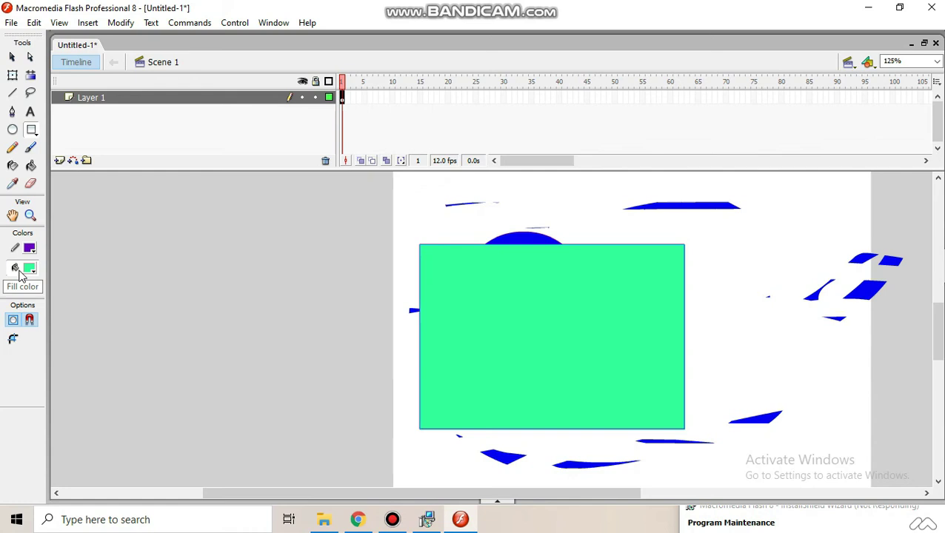
Delete all artwork from the stage, and draw a small green-filled circle near the stage's left edge with the Oval tool.
key("ctrl+a")
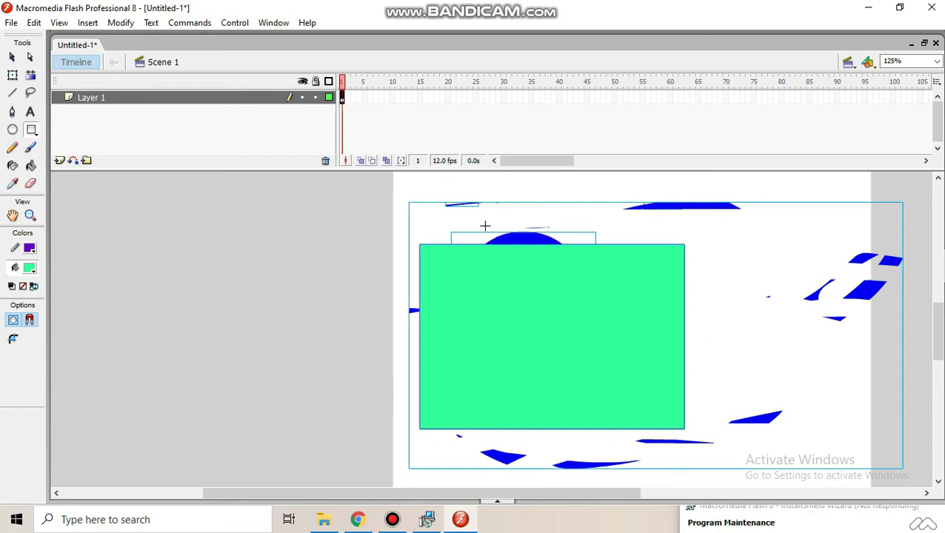
key("Delete")
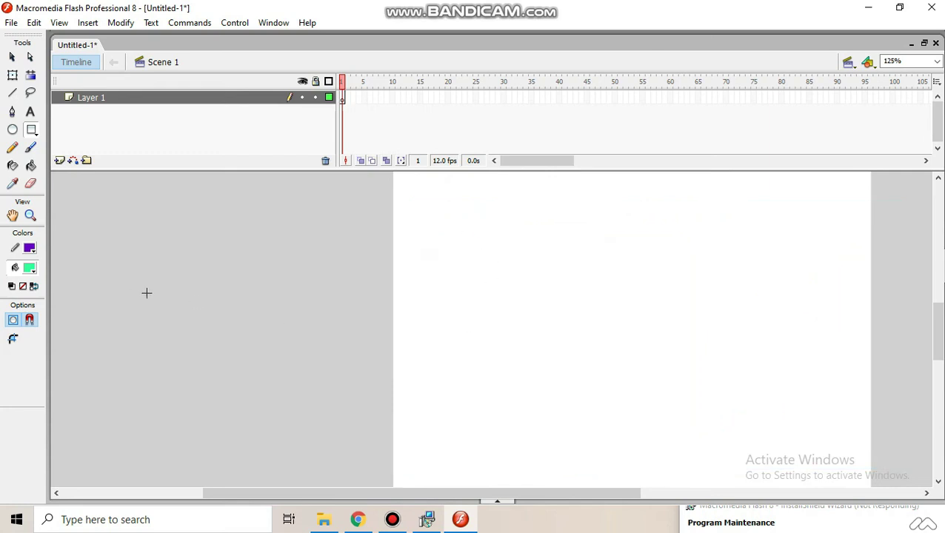
left_click(12, 130)
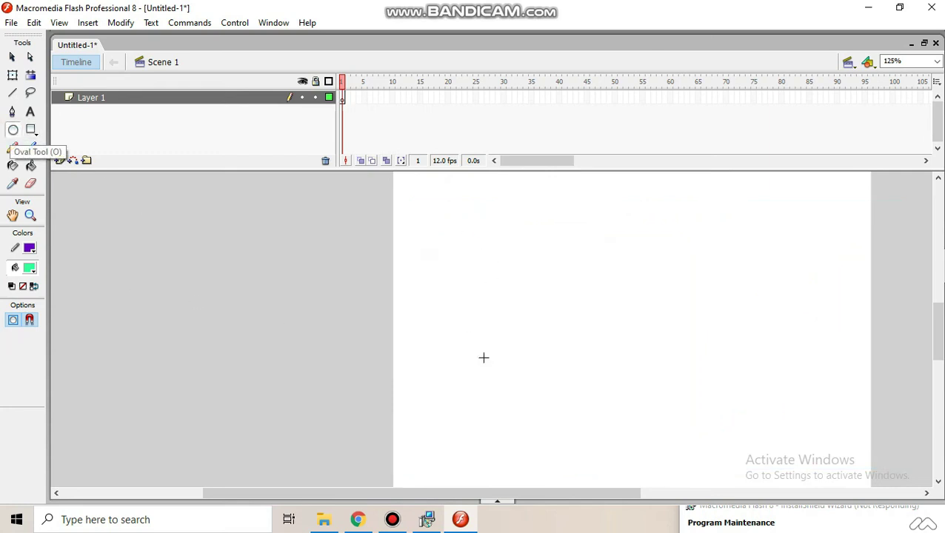
left_click_drag(411, 283, 487, 359)
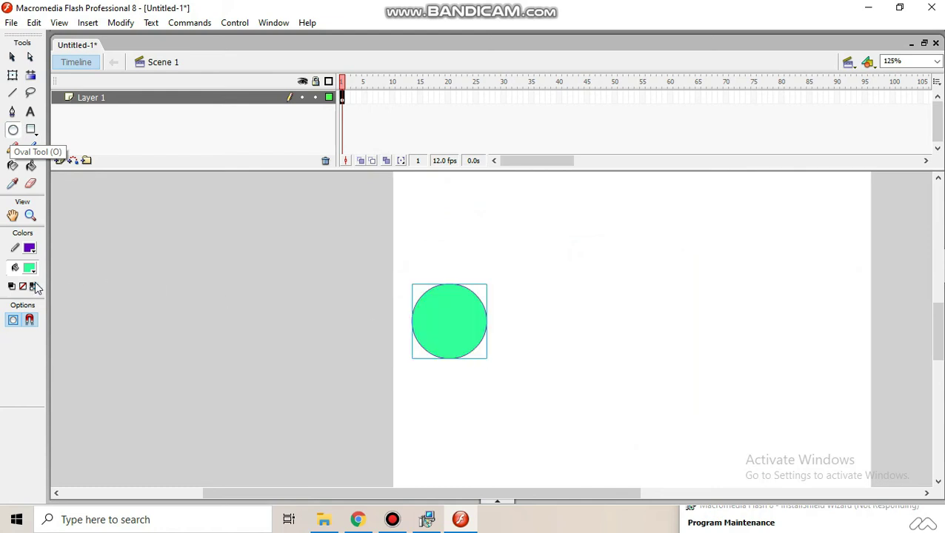
Insert a keyframe at frame 80 of Layer 1.
left_click(782, 98)
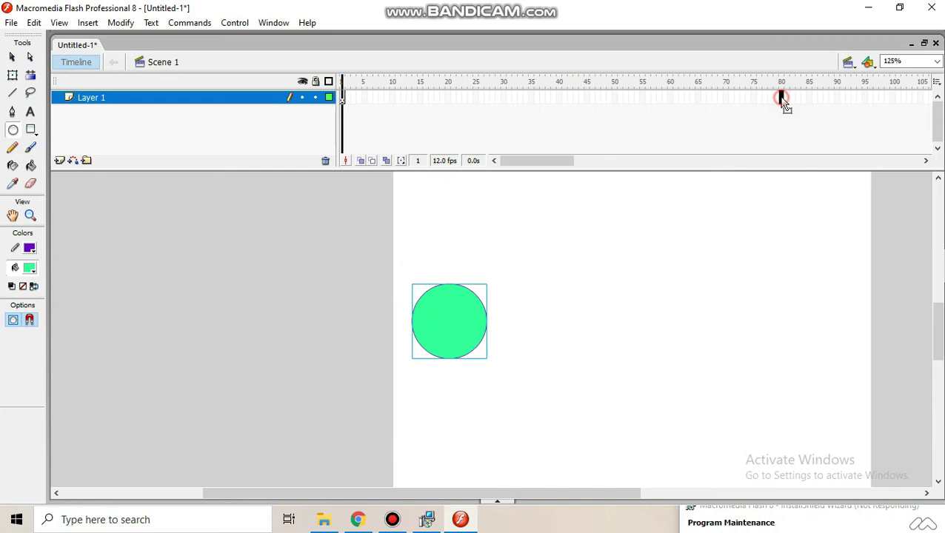
right_click(783, 97)
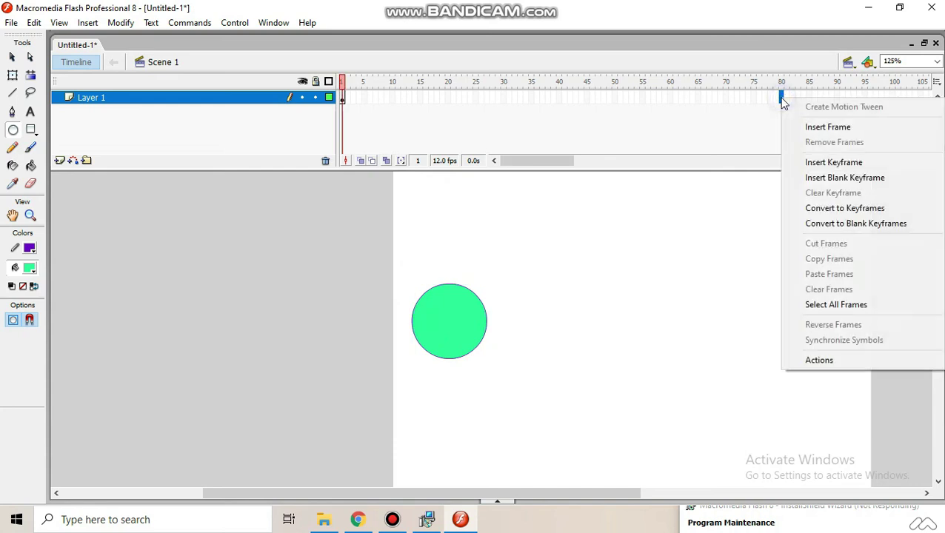
left_click(832, 163)
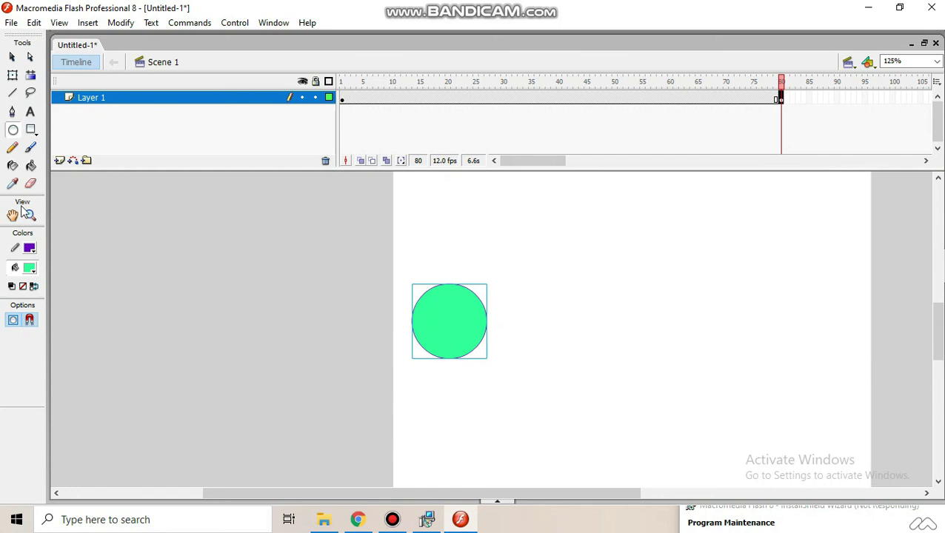
Move the circle in frame 80 across to the stage's right edge with the Free Transform tool.
left_click(13, 75)
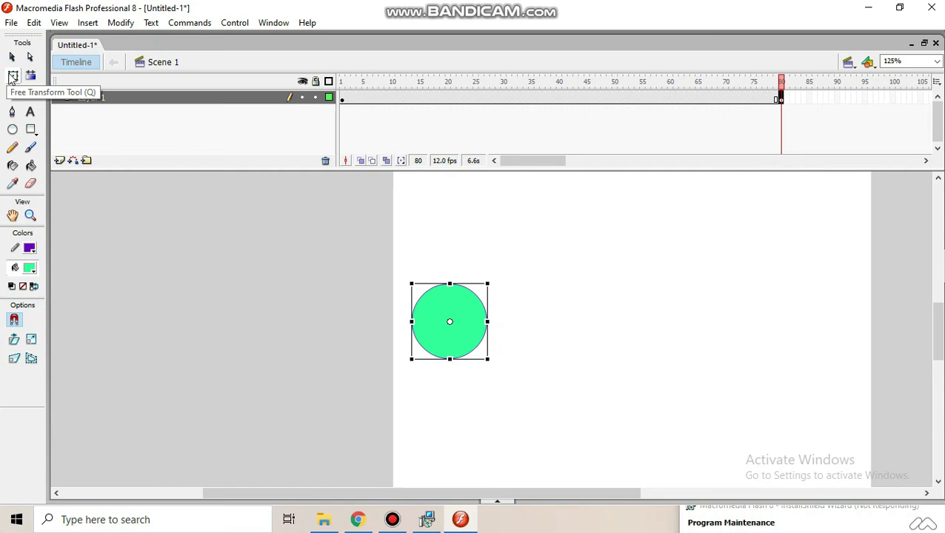
left_click(11, 57)
left_click(517, 255)
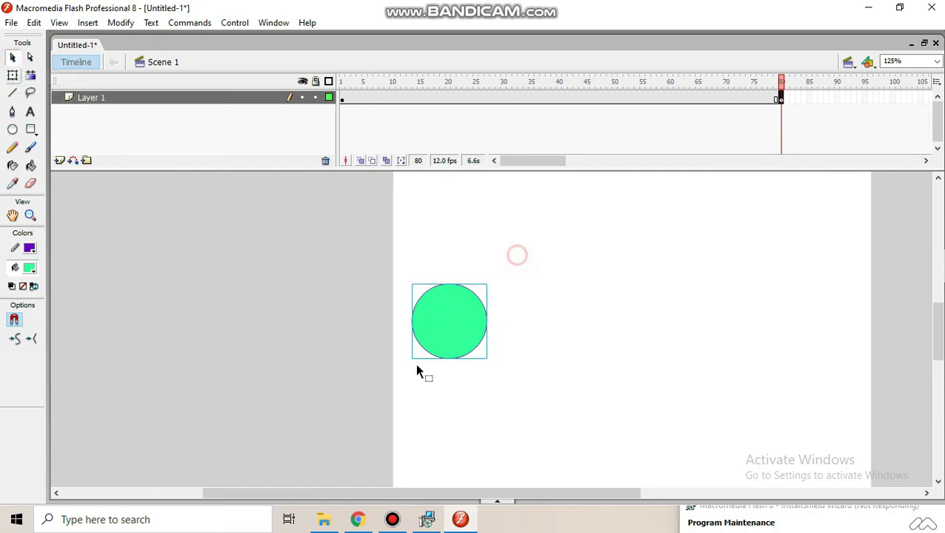
left_click(13, 75)
left_click_drag(470, 317, 844, 310)
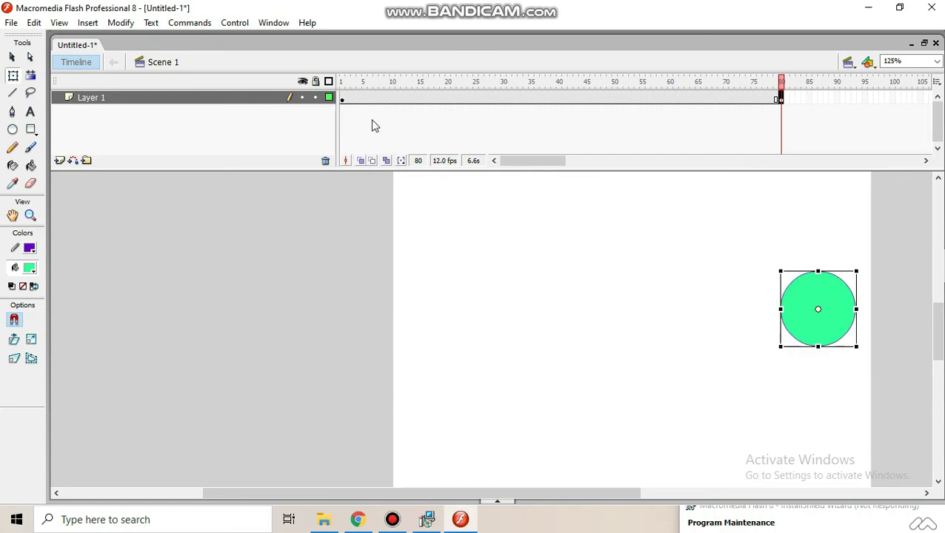
Delete the green circle from frame 1 of Layer 1.
left_click(343, 98)
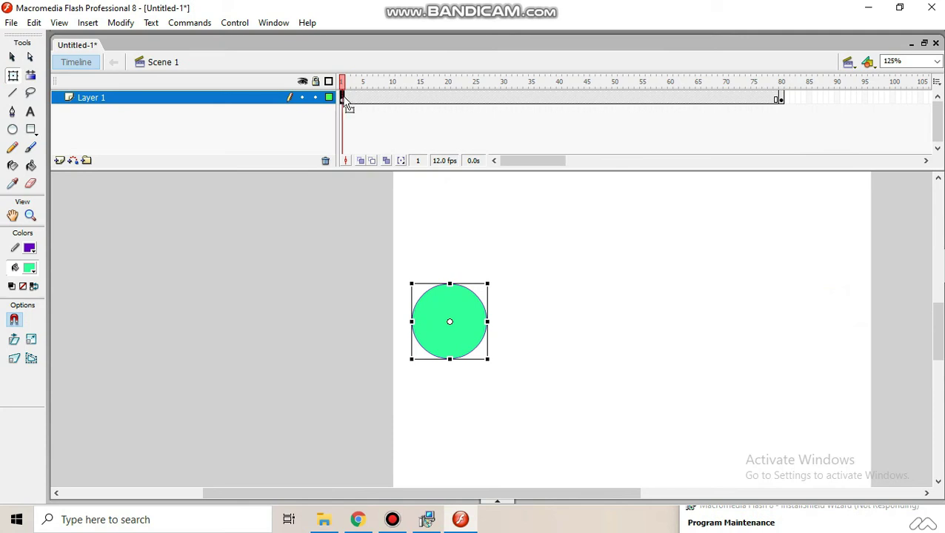
right_click(346, 104)
left_click(584, 306)
left_click_drag(523, 266, 397, 391)
key("Delete")
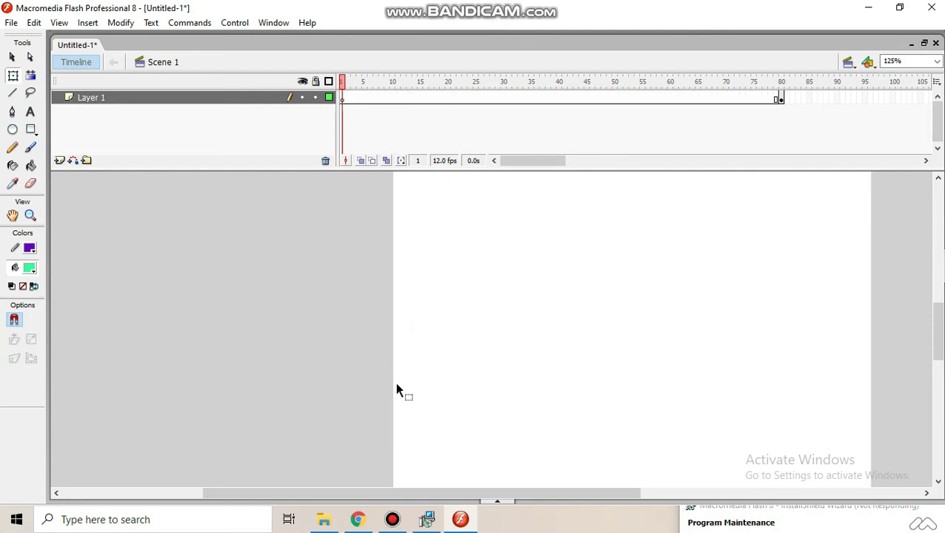
Set the fill color to #333399 and draw a square near the stage's left edge in frame 1.
left_click(30, 268)
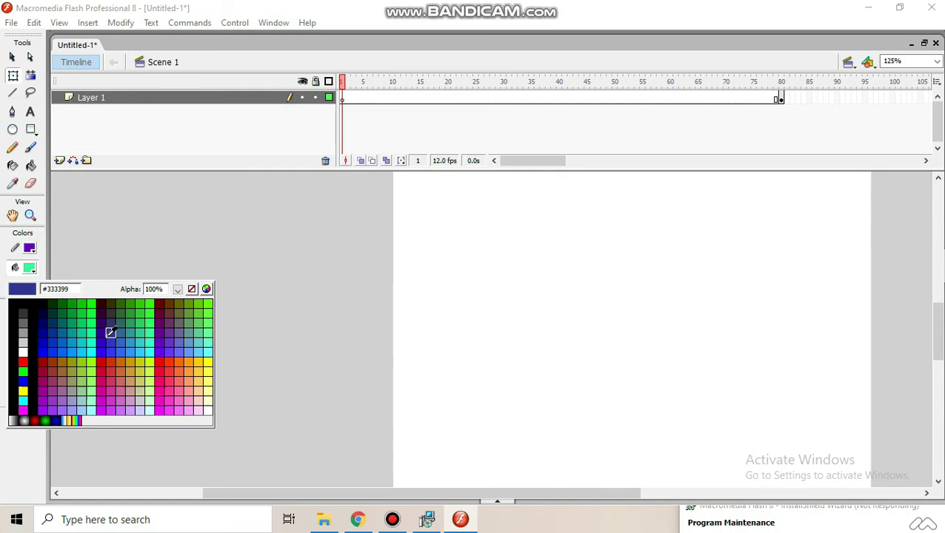
left_click(111, 333)
left_click(31, 130)
left_click_drag(420, 278, 506, 363)
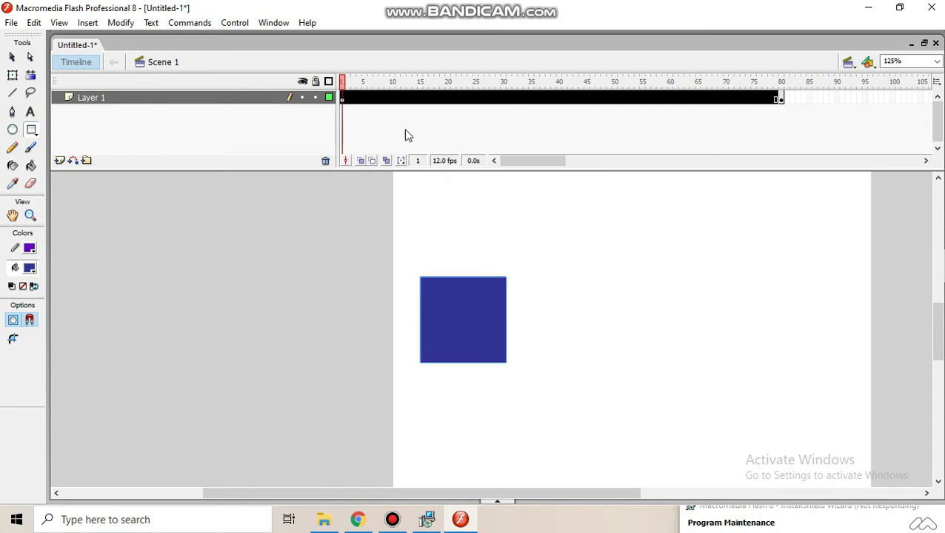
Apply a Shape tween to frame 1 of Layer 1, and play the animation on the stage.
right_click(344, 102)
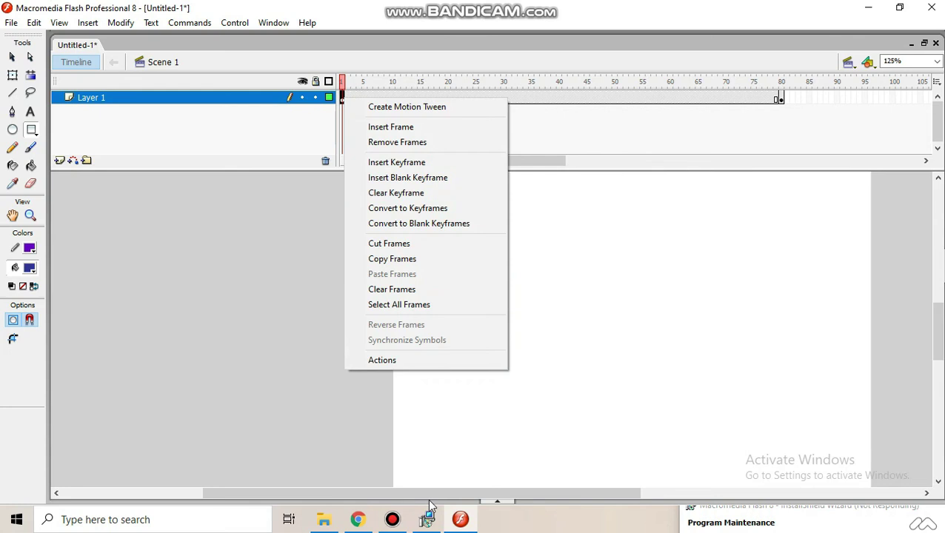
left_click(508, 507)
left_click(497, 502)
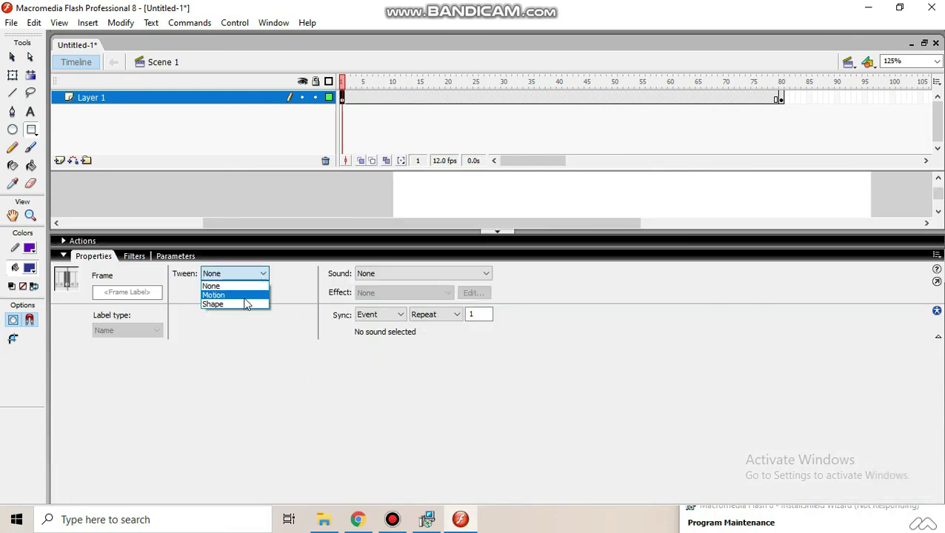
left_click(239, 304)
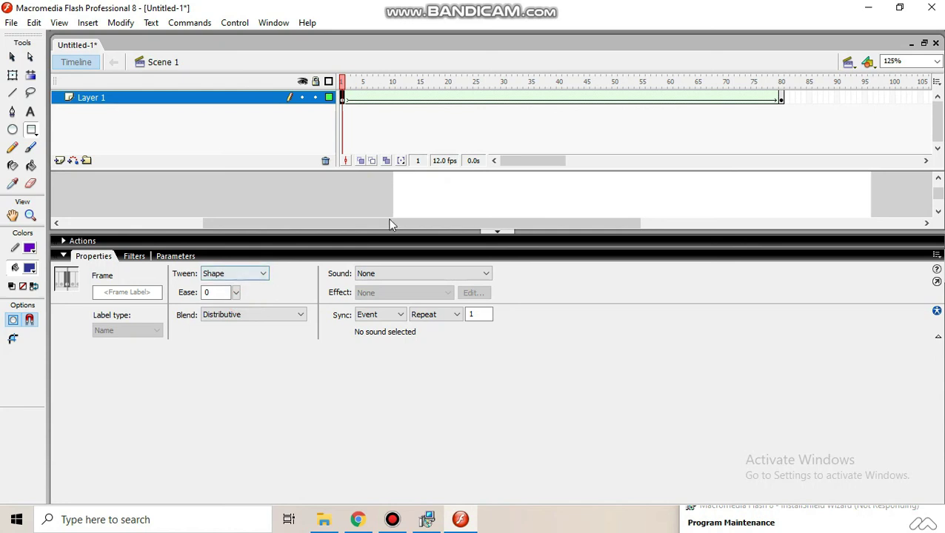
left_click(498, 233)
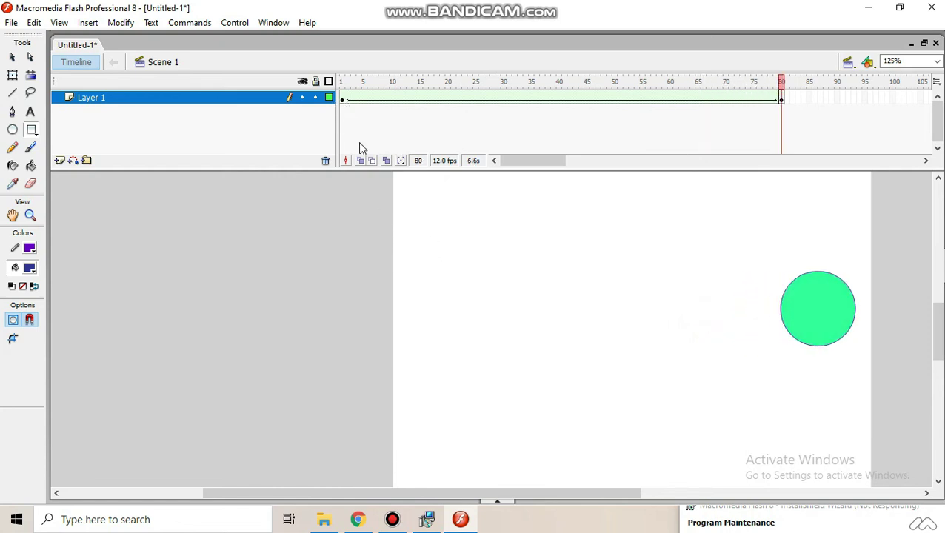
key("Return")
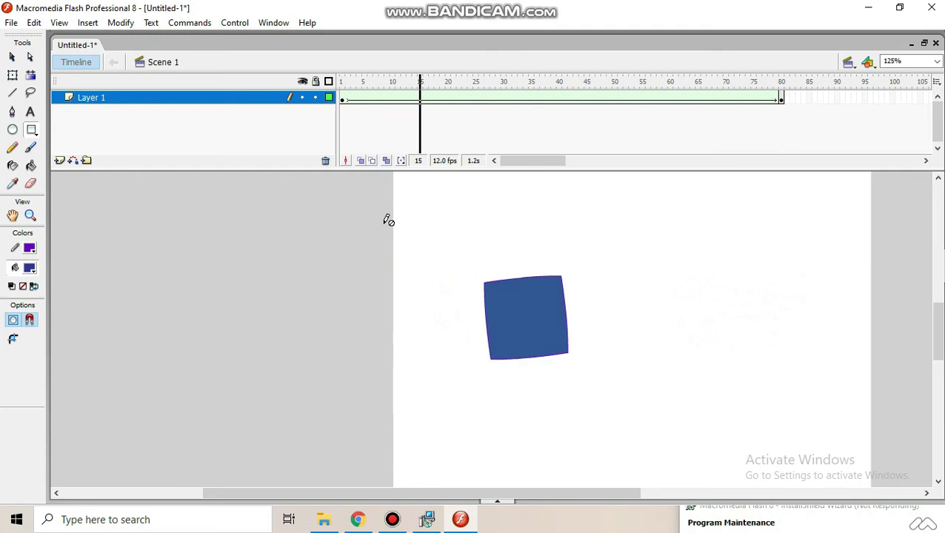